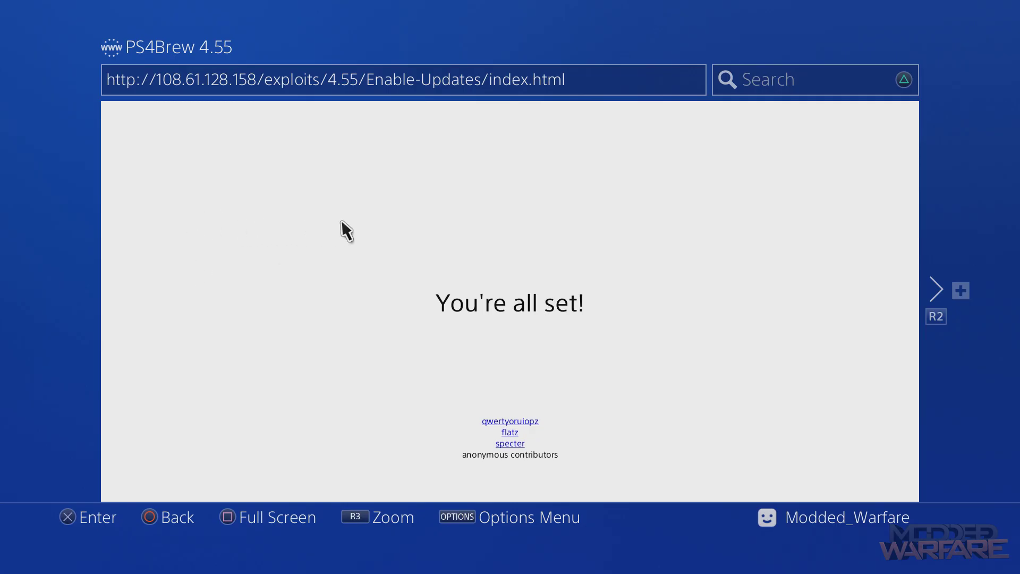
Close the browser window showing the Enable-Updates page and dismiss the resulting notice
key("Menu")
key("Down")
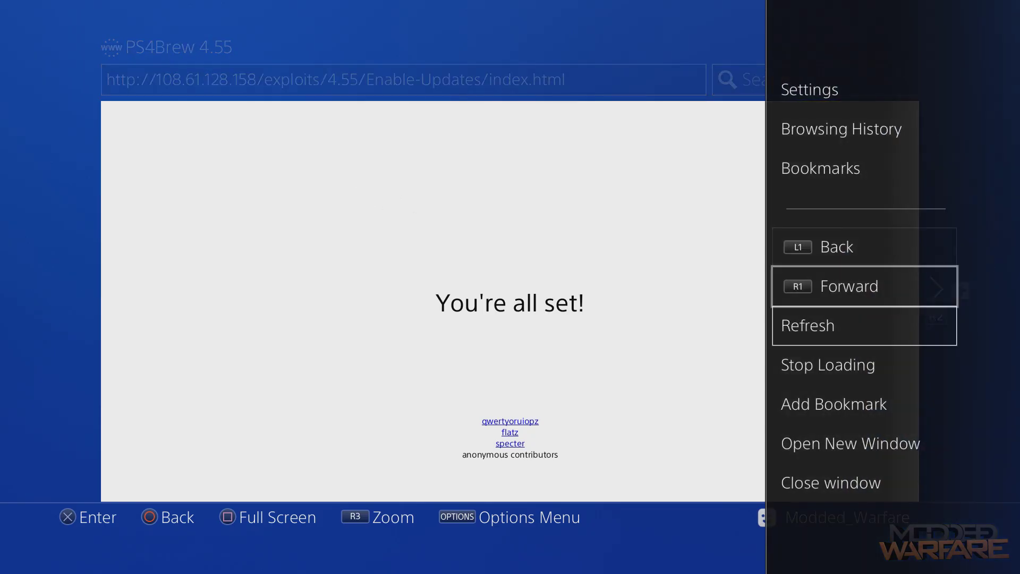
key("Down")
key("Down")
key("Down")
key("Down")
key("Down")
key("Return")
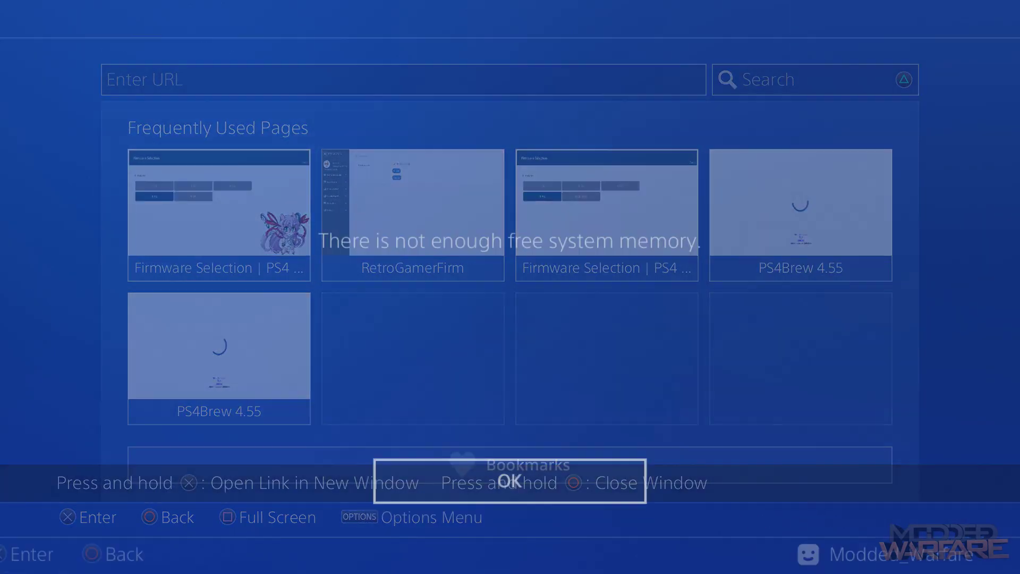
key("Return")
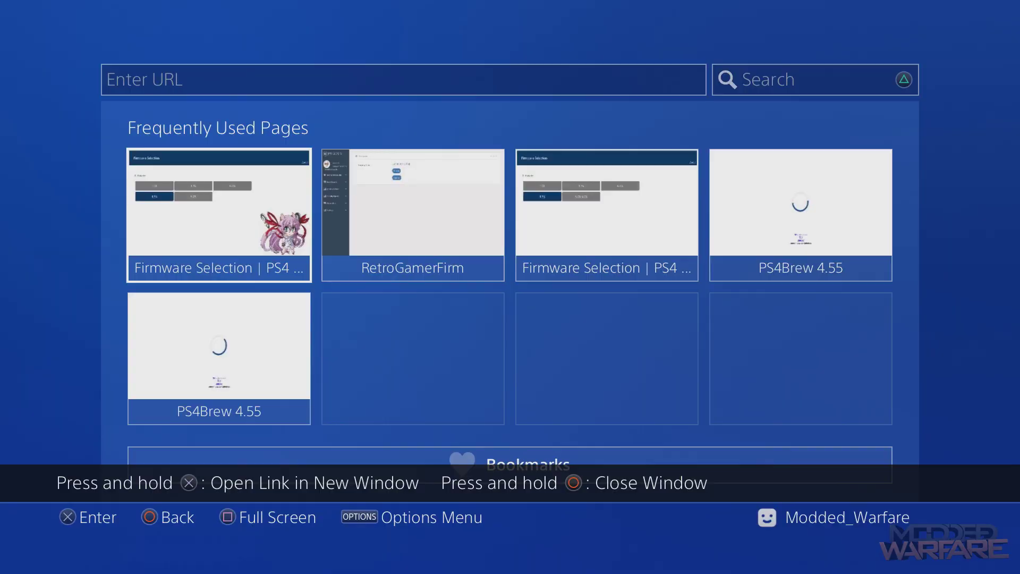
Leave the Internet Browser and return to the console's home screen
key("Escape")
key("Right")
key("Left")
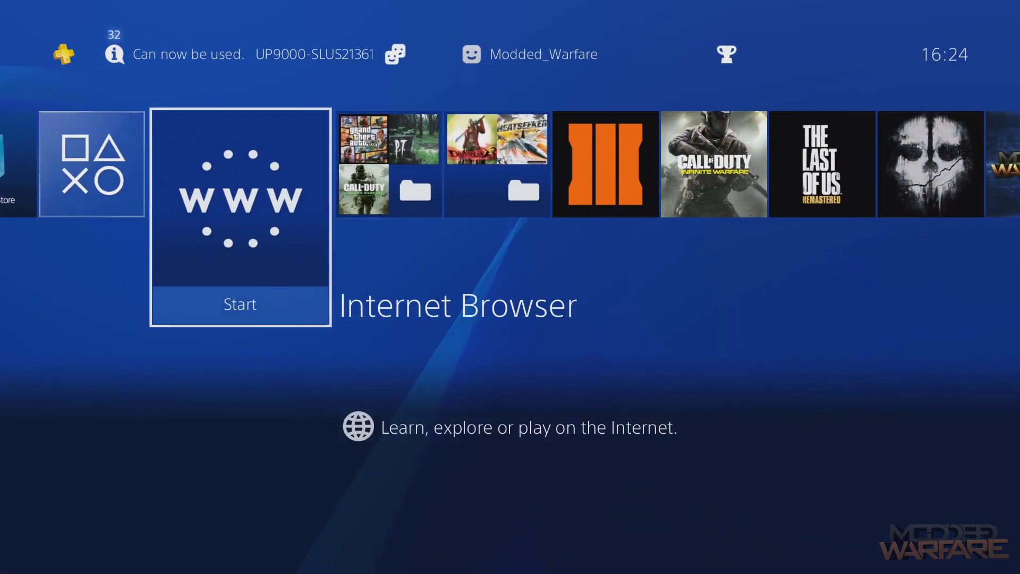
key("Left")
key("Right")
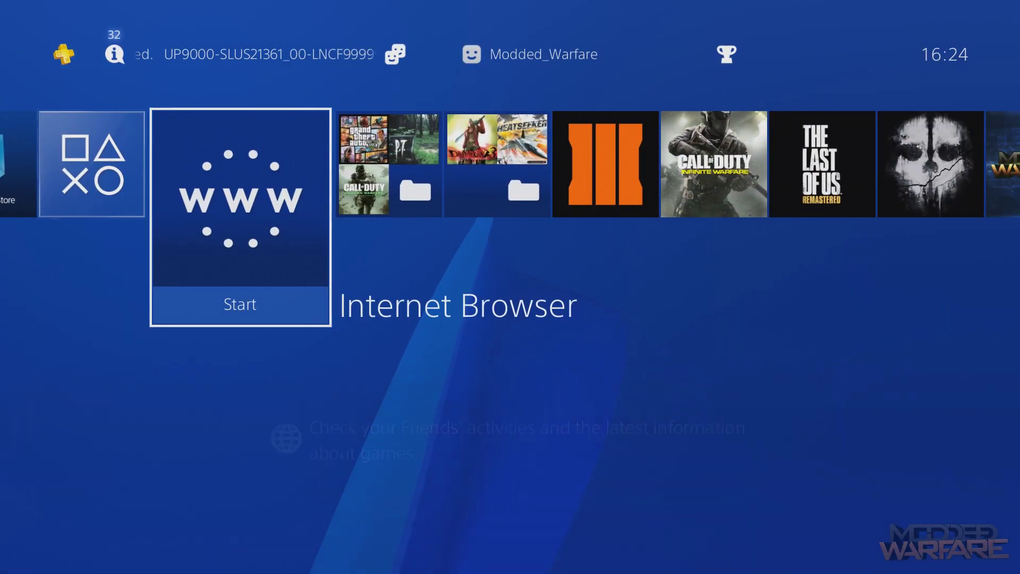
Open the console's Settings from the home screen's function area
key("Right")
key("Right")
key("Right")
key("Right")
key("Right")
key("Right")
key("Right")
key("Right")
key("Right")
key("Up")
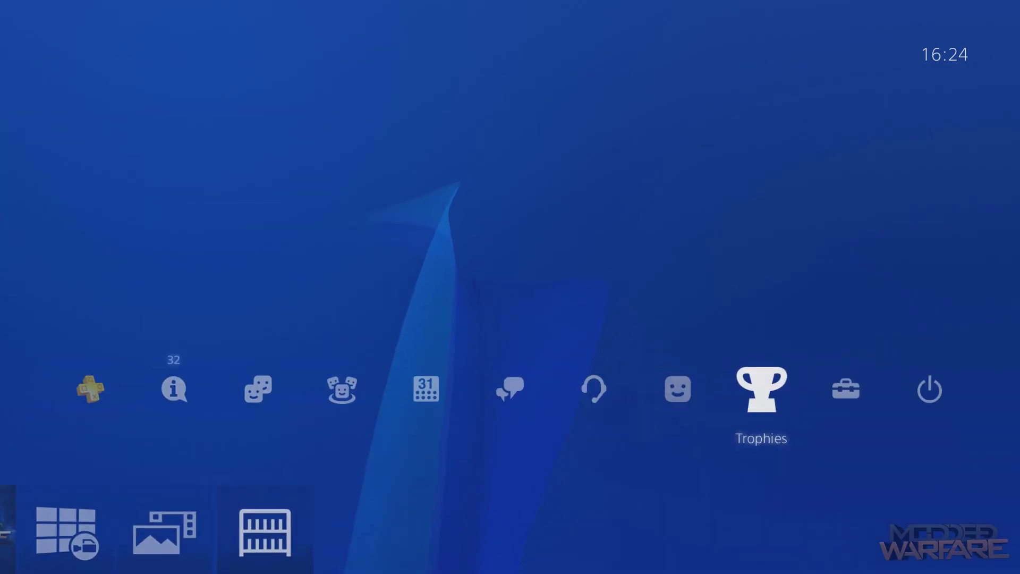
key("Right")
key("Right")
key("Left")
key("Down")
key("Up")
key("Right")
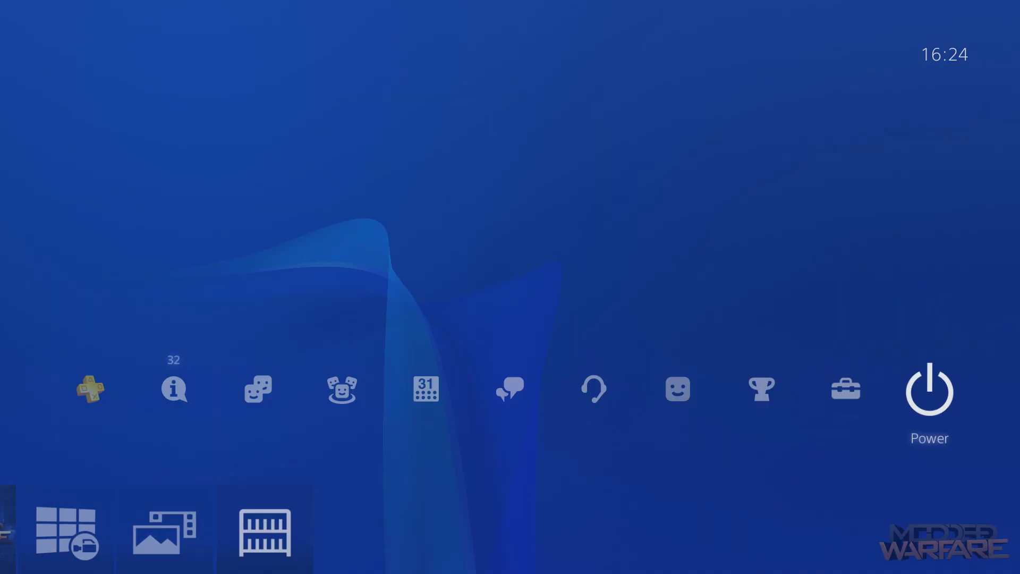
key("Left")
key("Return")
Open the Network settings, check whether Connect to the Internet is enabled, and return to the main settings list
key("Down")
key("Down")
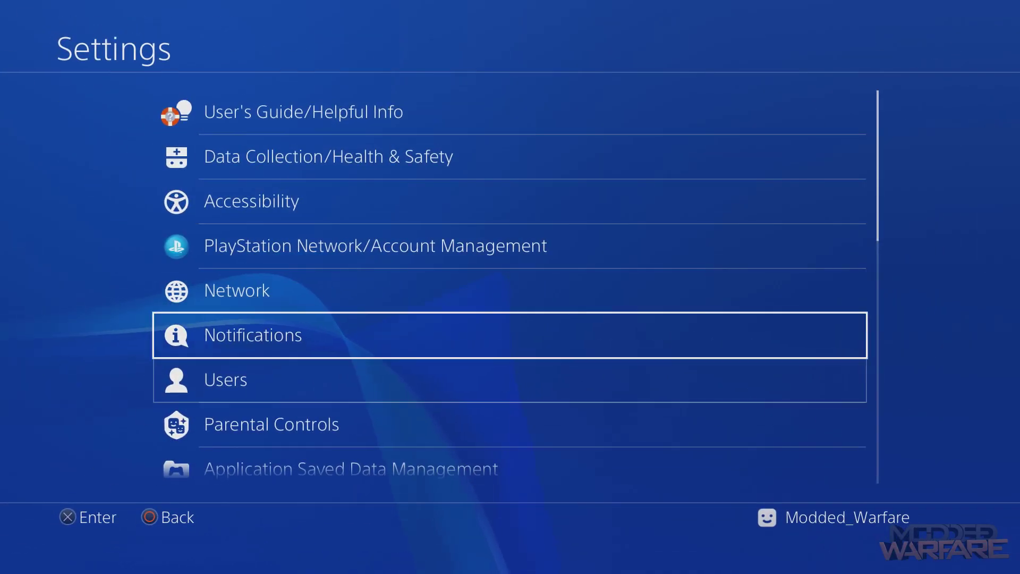
key("Up")
key("Return")
key("Down")
key("Up")
key("Return")
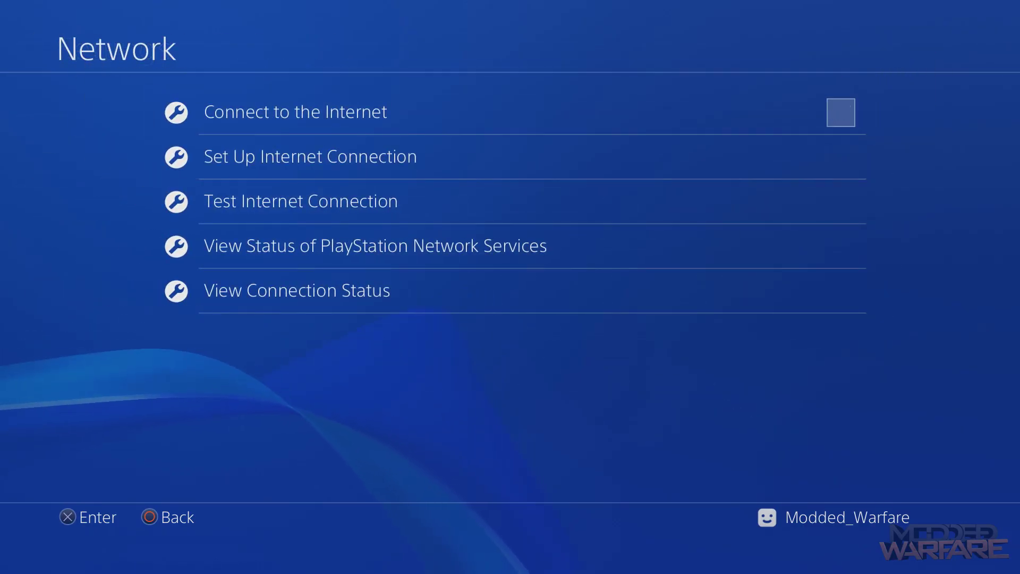
key("Down")
key("Up")
key("Down")
key("Escape")
Open the System category near the end of the settings list
key("Down")
key("Down")
key("Down")
key("Down")
key("Down")
key("Down")
key("Down")
key("Down")
key("Down")
key("Down")
key("Down")
key("Down")
key("Down")
key("Down")
key("Down")
key("Down")
key("Down")
key("Down")
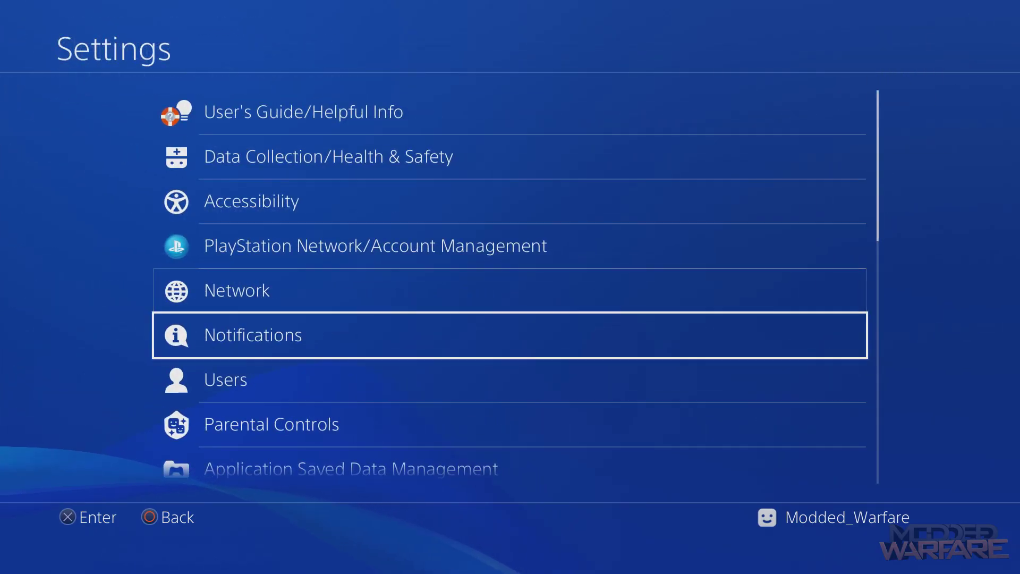
key("Up")
key("Up")
key("Up")
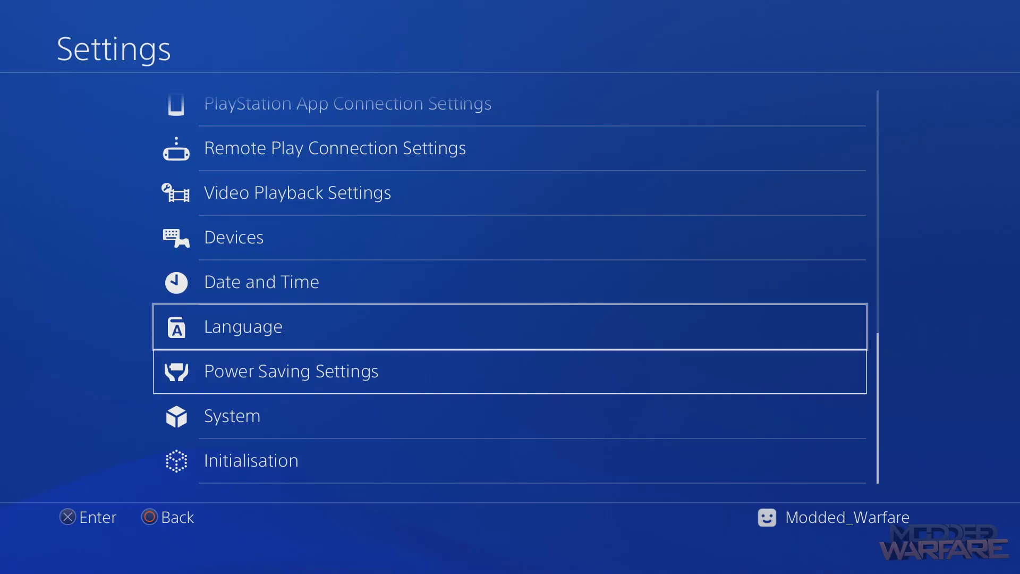
key("Down")
key("Down")
key("Down")
key("Up")
key("Up")
key("Down")
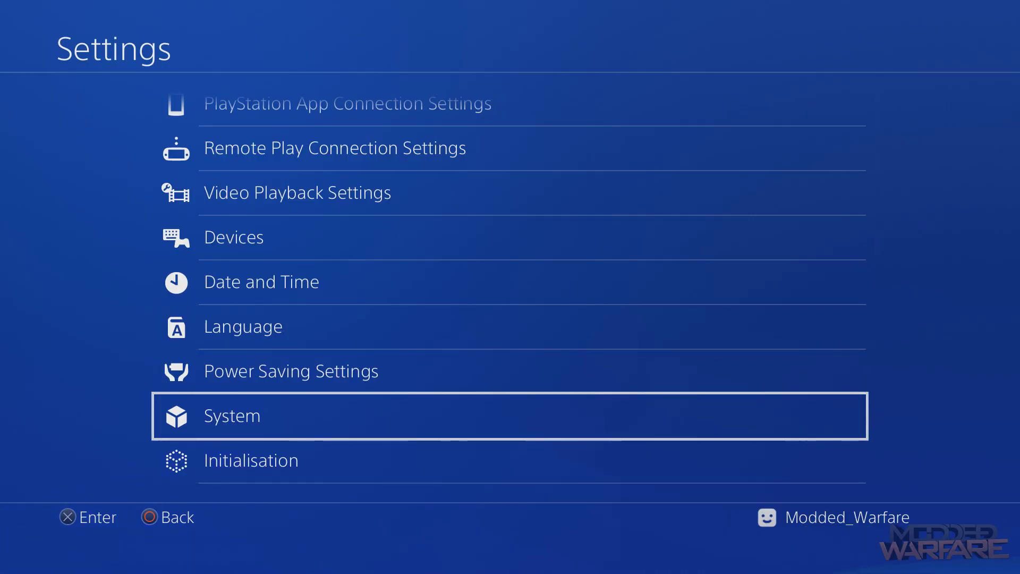
key("Up")
key("Down")
key("Return")
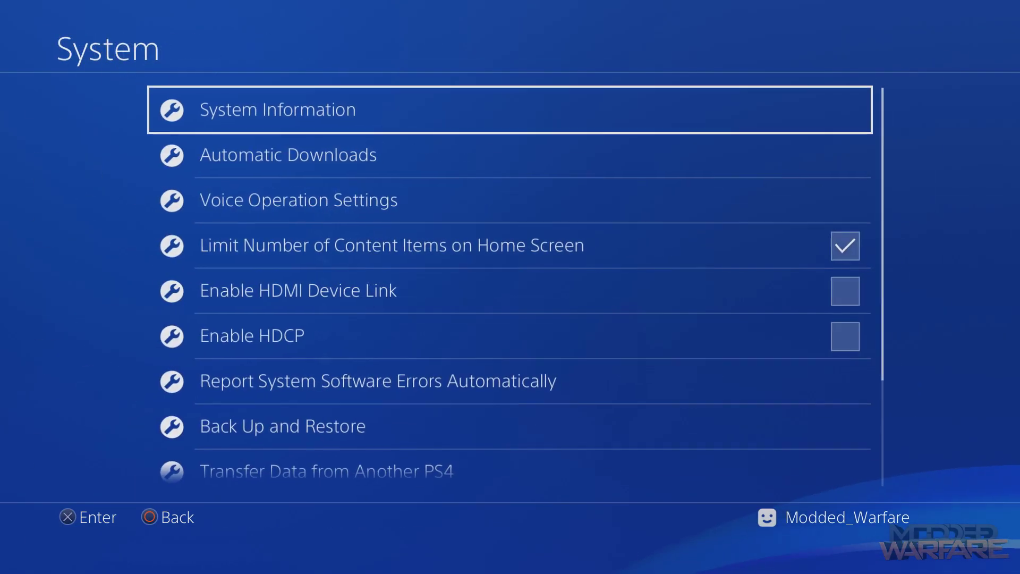
Open Automatic Downloads and check the System Software Update Files option
key("Down")
key("Return")
key("Down")
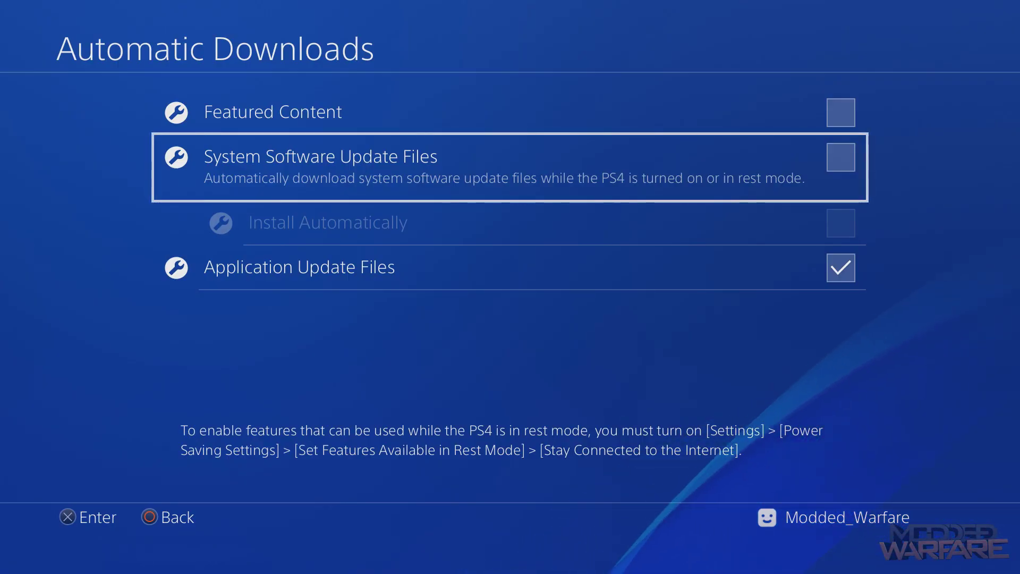
key("Down")
key("Up")
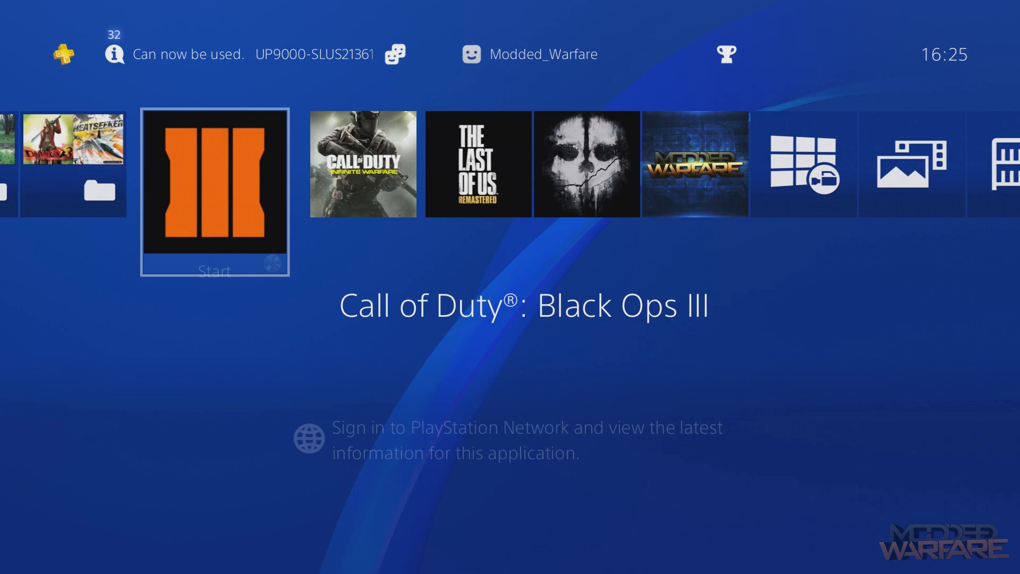
Reopen the console's Settings from the home screen
key("Right")
key("Right")
key("Right")
key("Right")
key("Right")
key("Right")
key("Right")
key("Up")
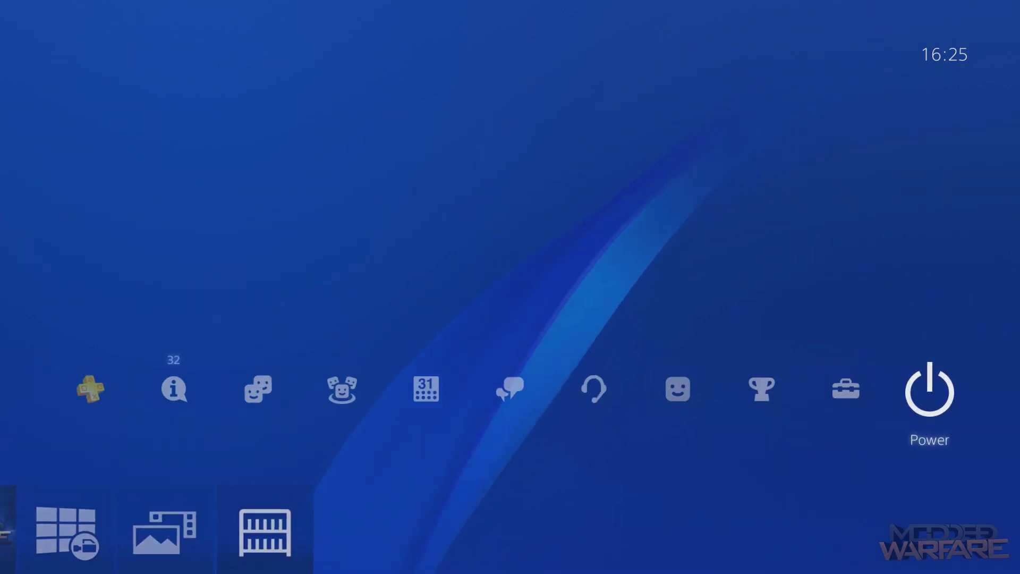
key("Left")
key("Return")
Open System Information in the System settings to check the installed system software version
key("Down")
key("Down")
key("Down")
key("Down")
key("Down")
key("Down")
key("Down")
key("Down")
key("Down")
key("Down")
key("Down")
key("Down")
key("Down")
key("Down")
key("Down")
key("Down")
key("Down")
key("Down")
key("Down")
key("Down")
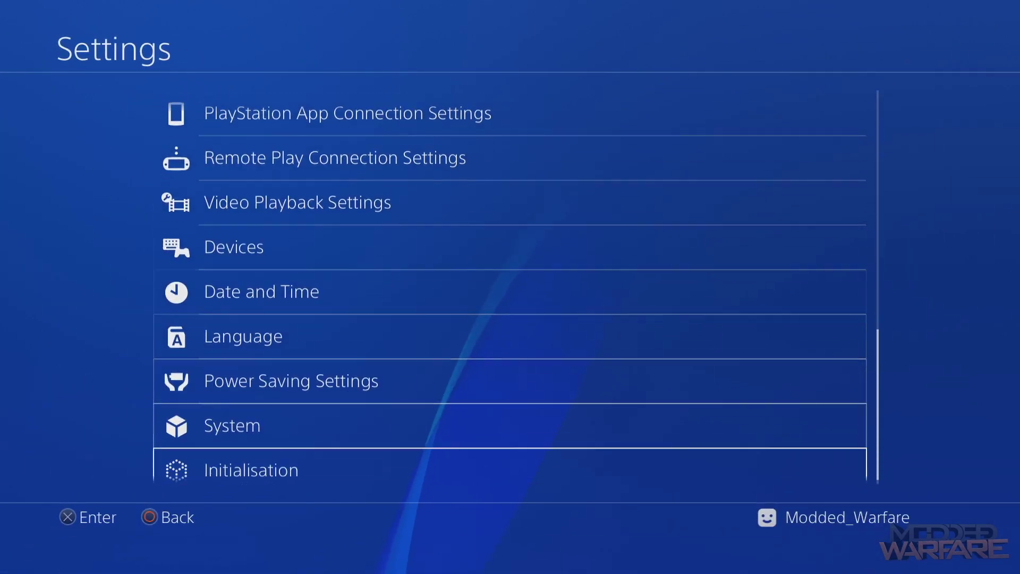
key("Up")
key("Return")
key("Return")
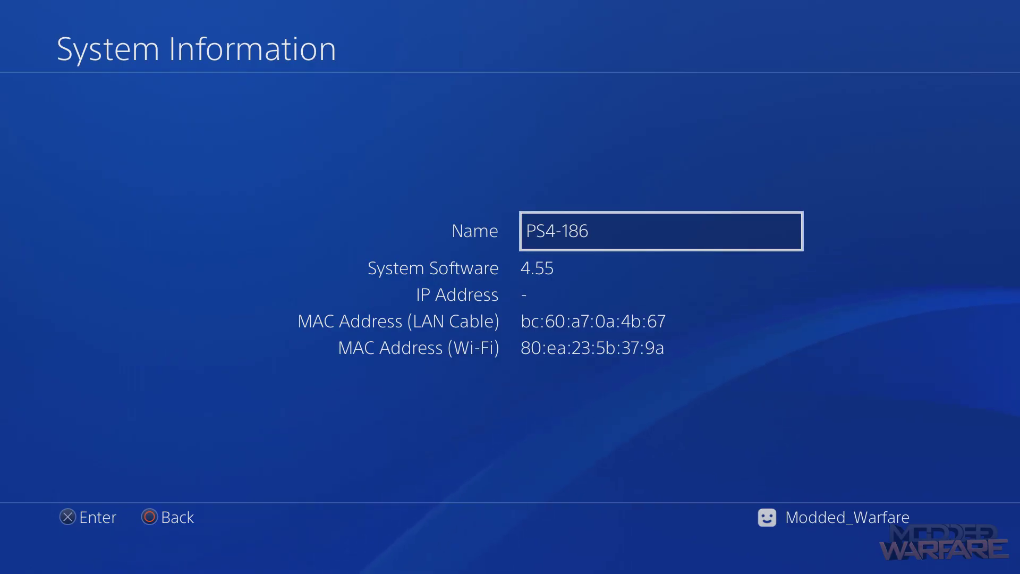
Leave System Information and the settings, and return to the home screen
key("Escape")
key("Escape")
key("Escape")
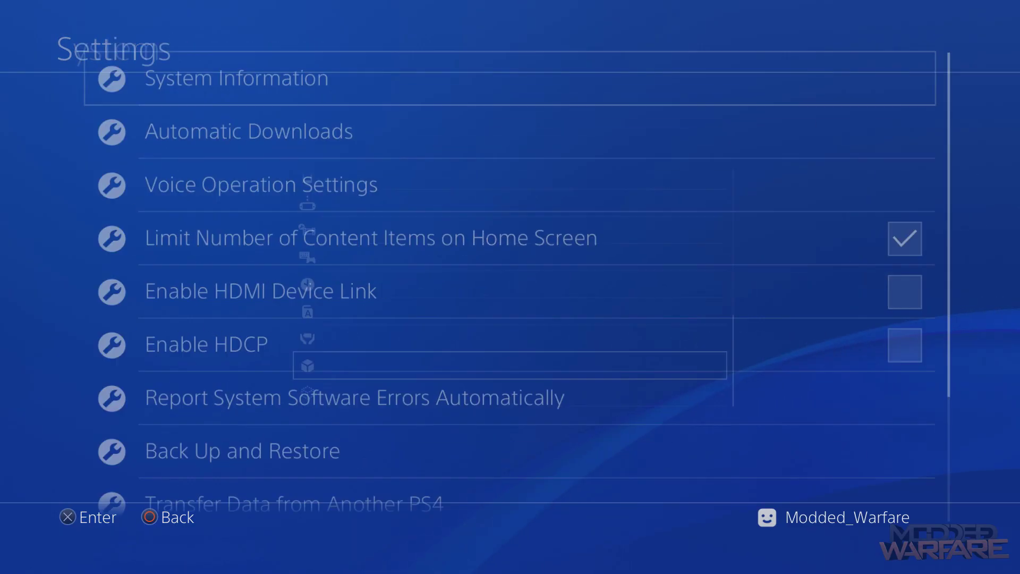
key("Left")
key("Left")
key("Left")
key("Left")
key("Left")
key("Left")
key("Left")
key("Left")
key("Left")
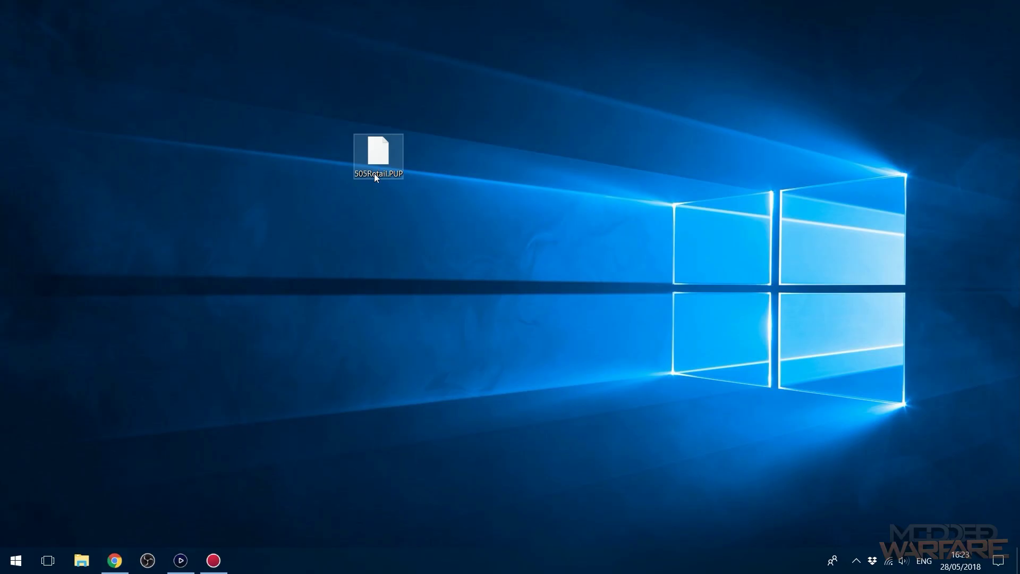
Switch to Chrome on the PC and locate retail firmware 5.05 in DarkSoftware's PS4 Official Firmwares list
left_click(114, 560)
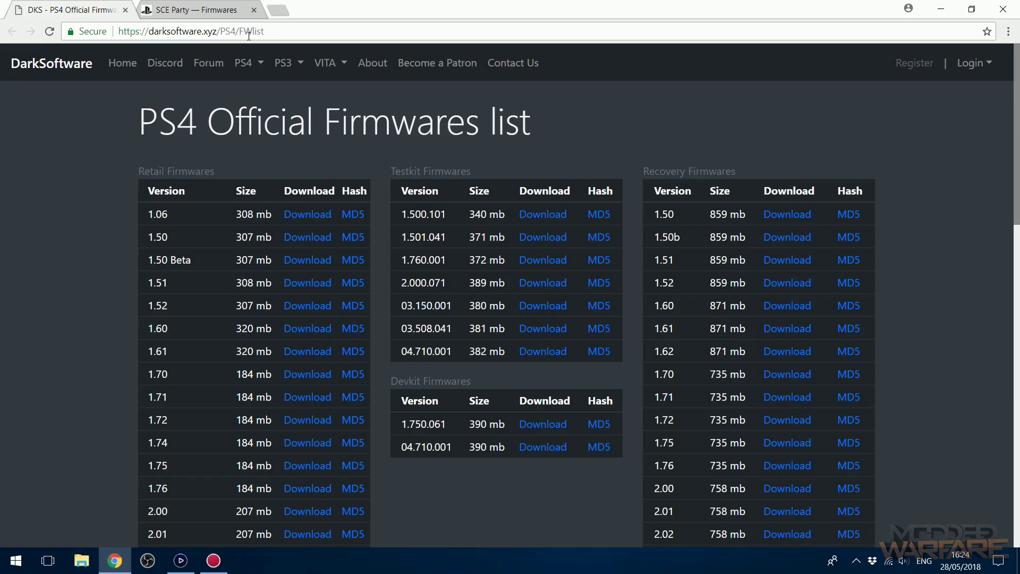
scroll(224, 276, "down", 3)
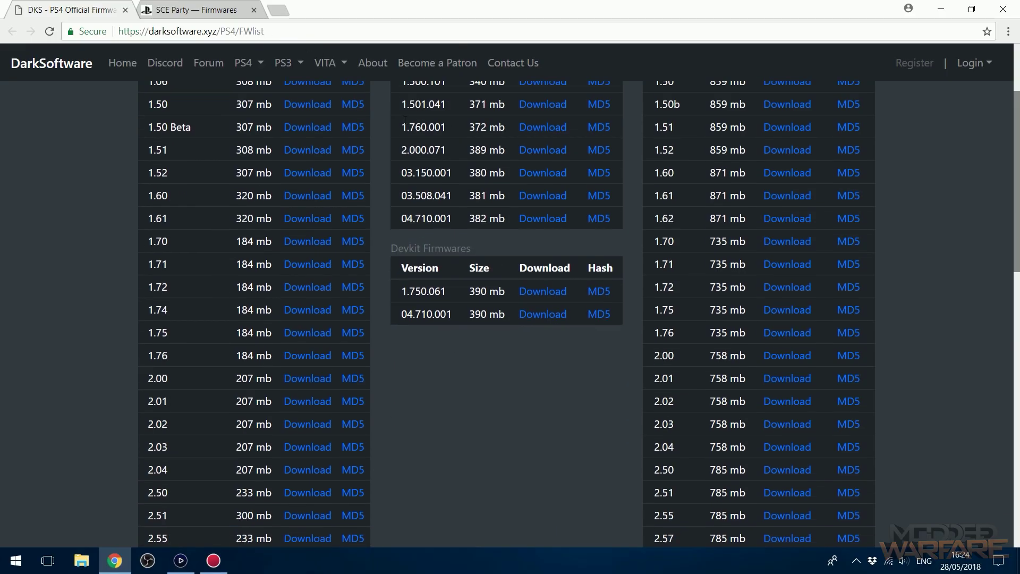
scroll(296, 264, "up", 3)
scroll(276, 253, "down", 13)
scroll(277, 253, "down", 4)
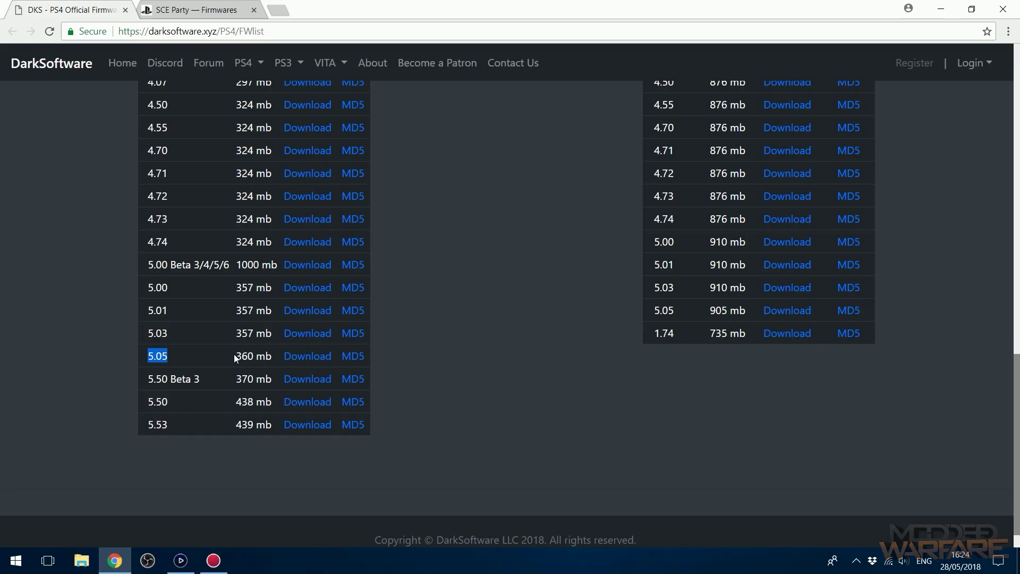
left_click_drag(235, 359, 366, 355)
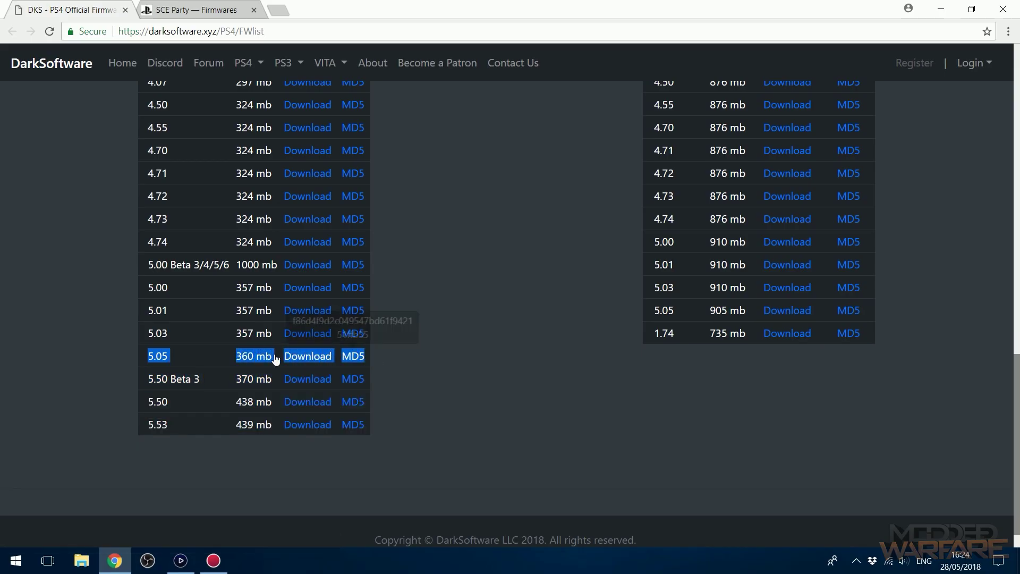
Locate Firmware 5.05 in the Retail/SYS list of the SCE Party Firmwares page and return to the desktop
left_click(206, 11)
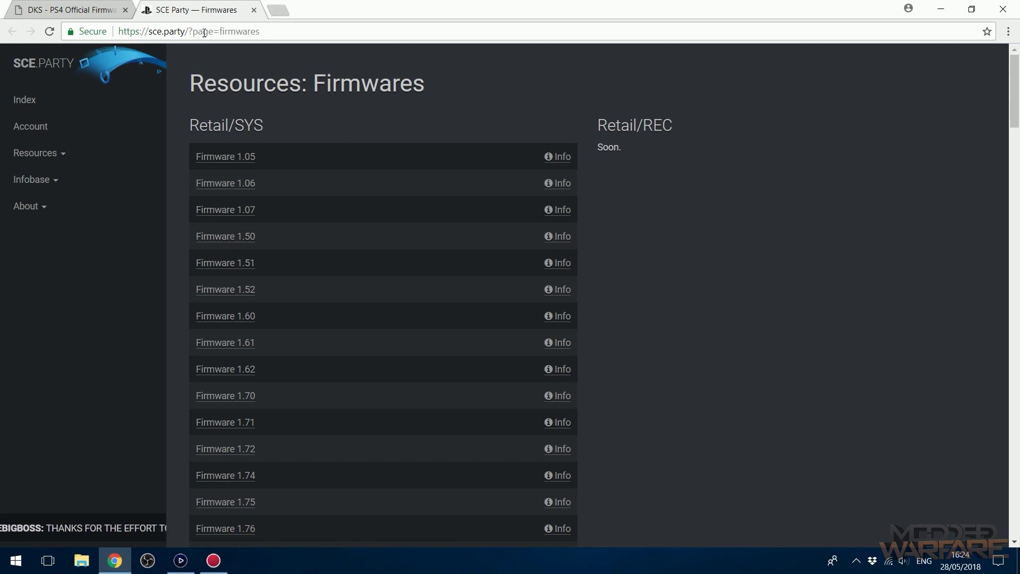
left_click(54, 154)
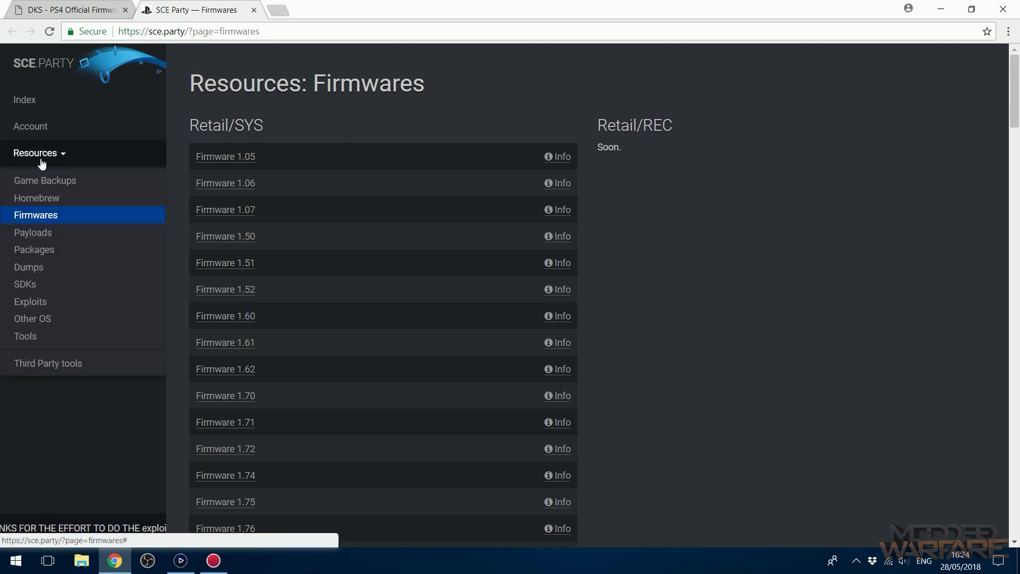
left_click(39, 219)
scroll(695, 272, "down", 20)
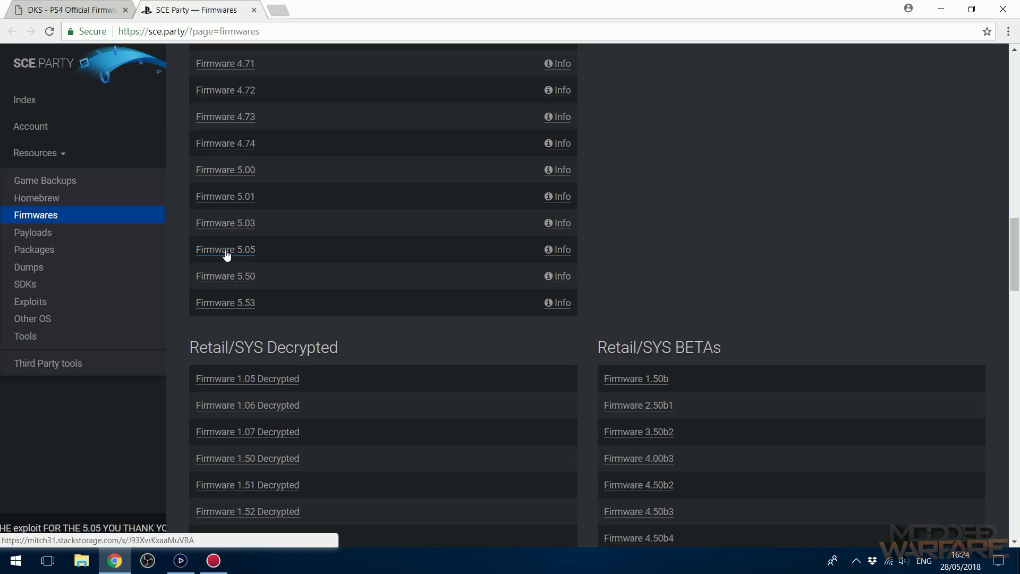
left_click(254, 10)
left_click(944, 6)
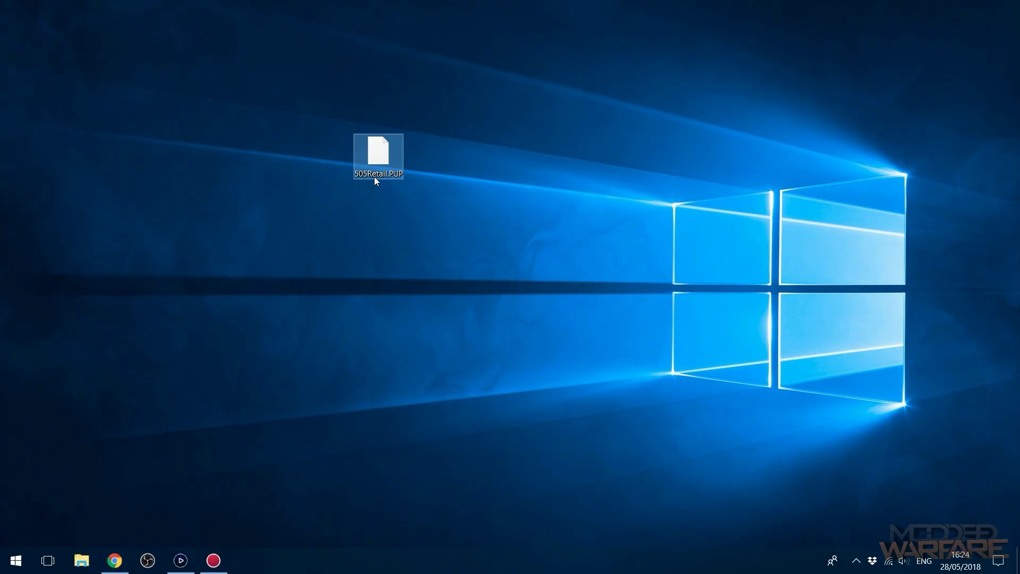
Rename the desktop file 505Retail.PUP as PS4UPDATE.PUP
right_click(384, 165)
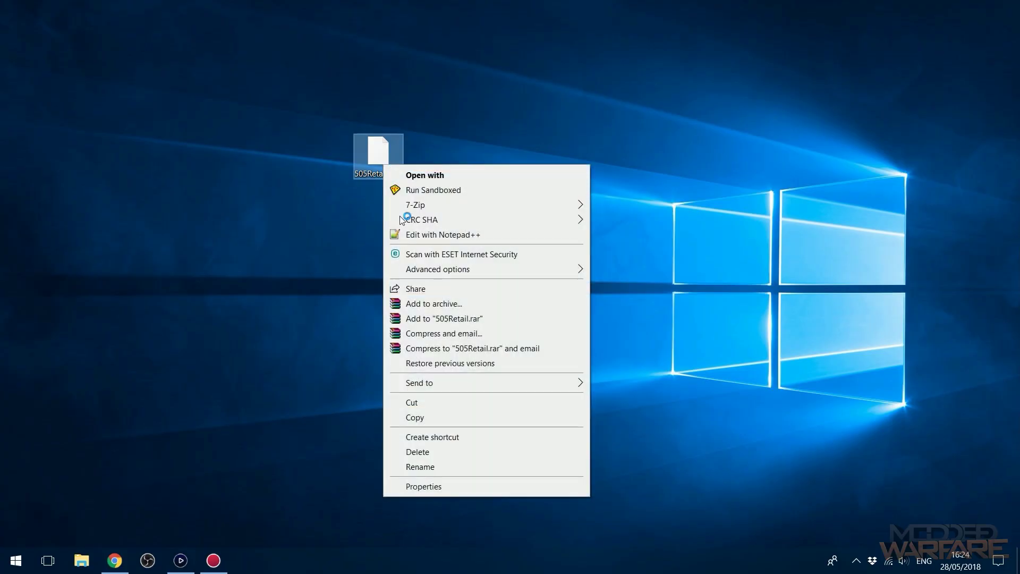
left_click(419, 467)
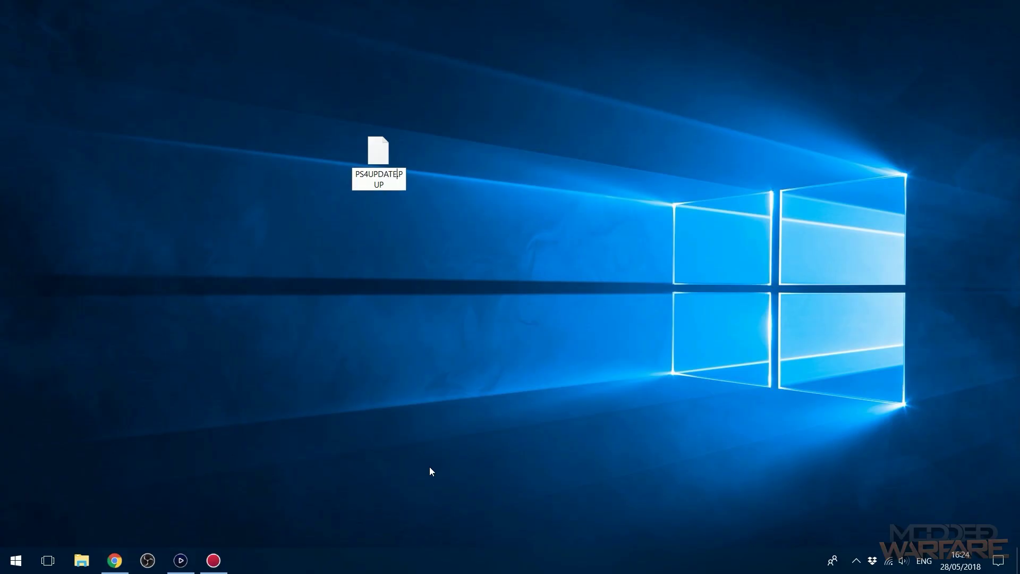
key("Return")
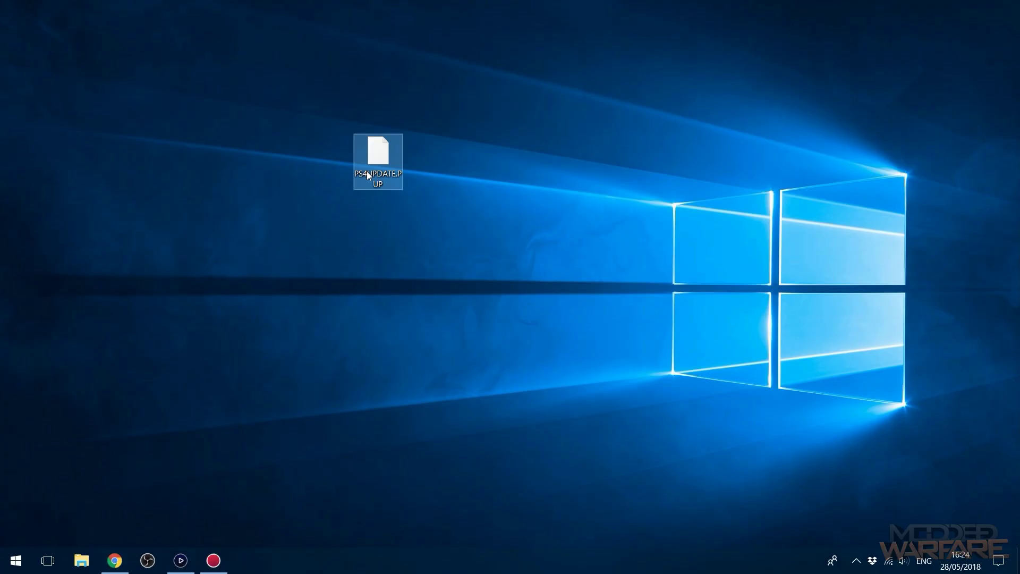
Open This PC and view the properties of the USB (I:) drive to check its file system
left_click(15, 568)
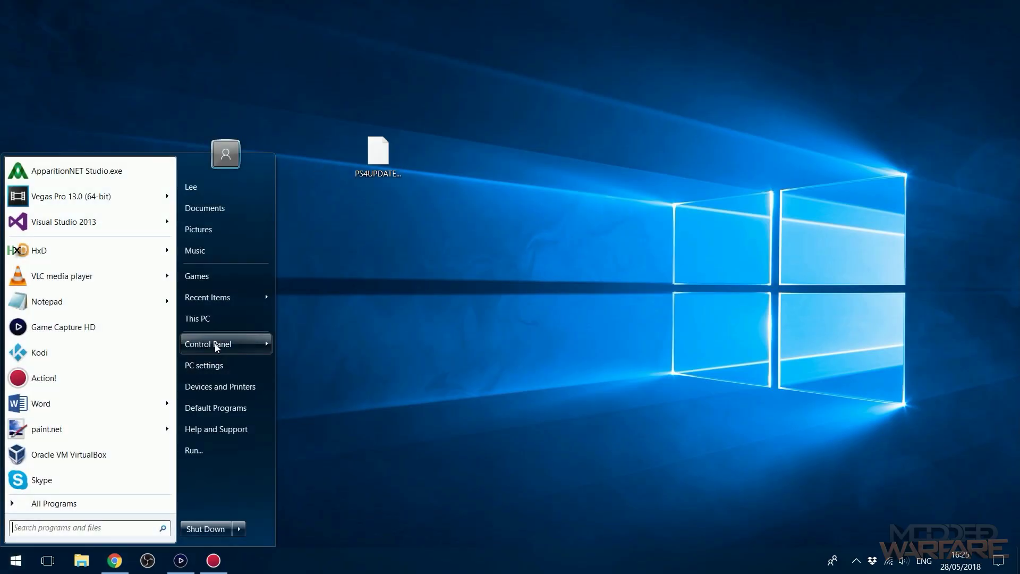
left_click(218, 319)
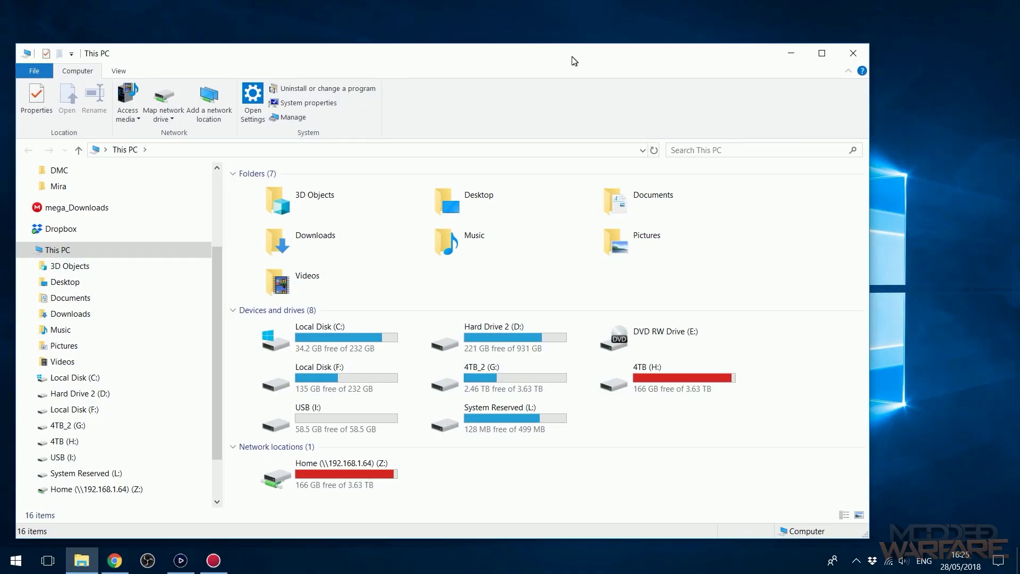
left_click_drag(574, 61, 637, 42)
left_click(407, 409)
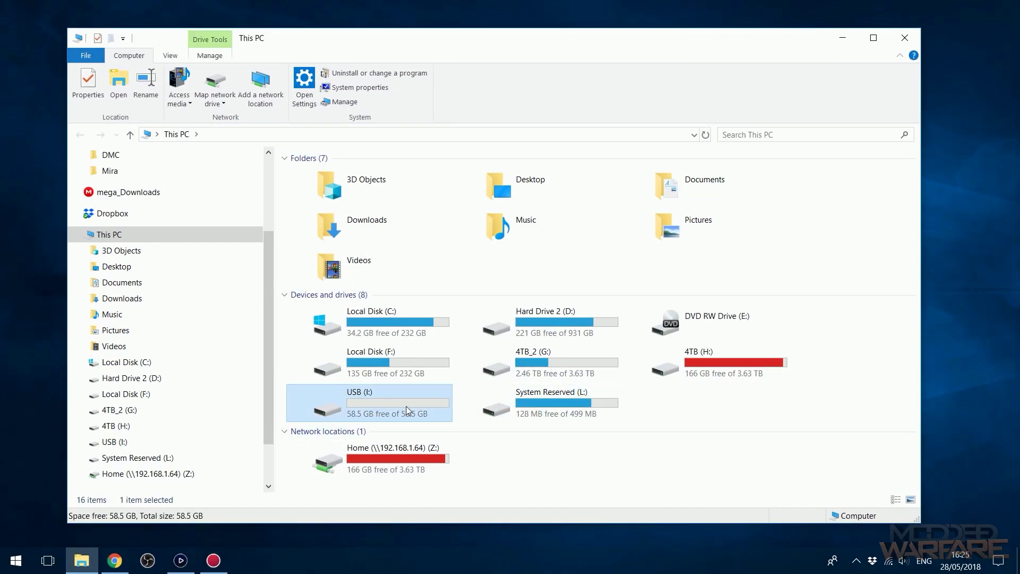
right_click(406, 406)
left_click(446, 536)
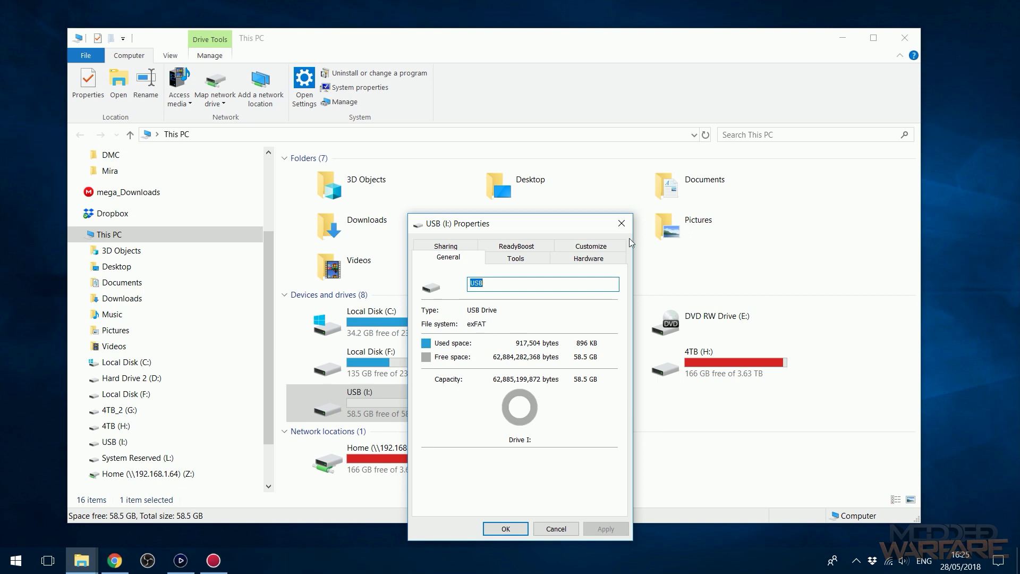
Close the drive properties and check the format options for the USB (I:) drive without formatting it
left_click(621, 223)
right_click(374, 398)
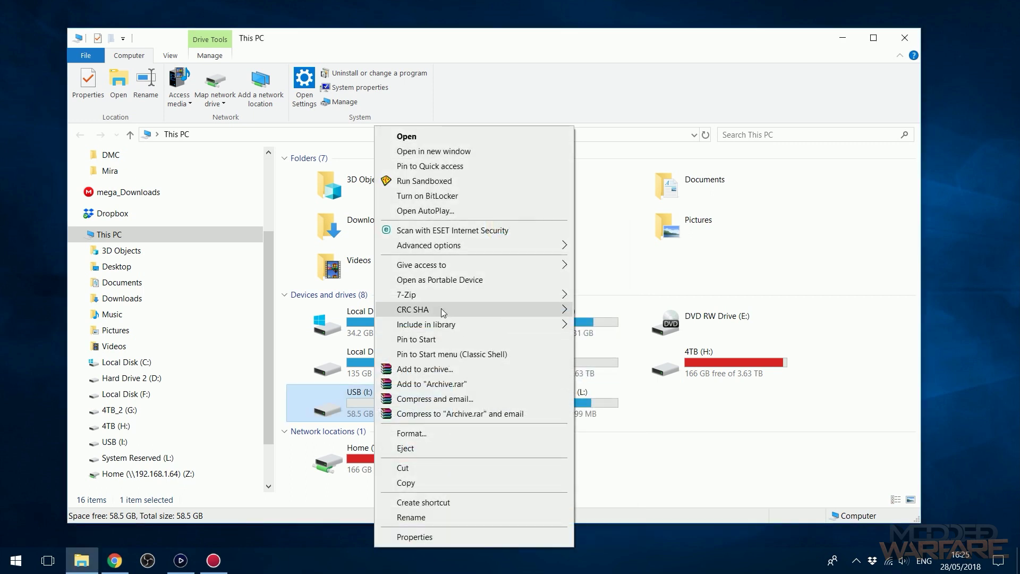
left_click(413, 433)
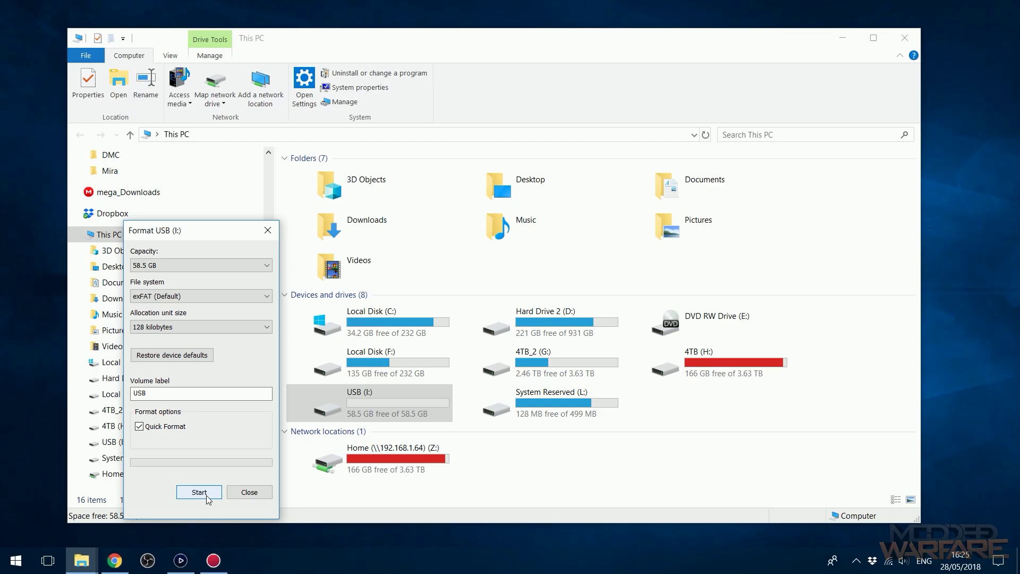
left_click(247, 492)
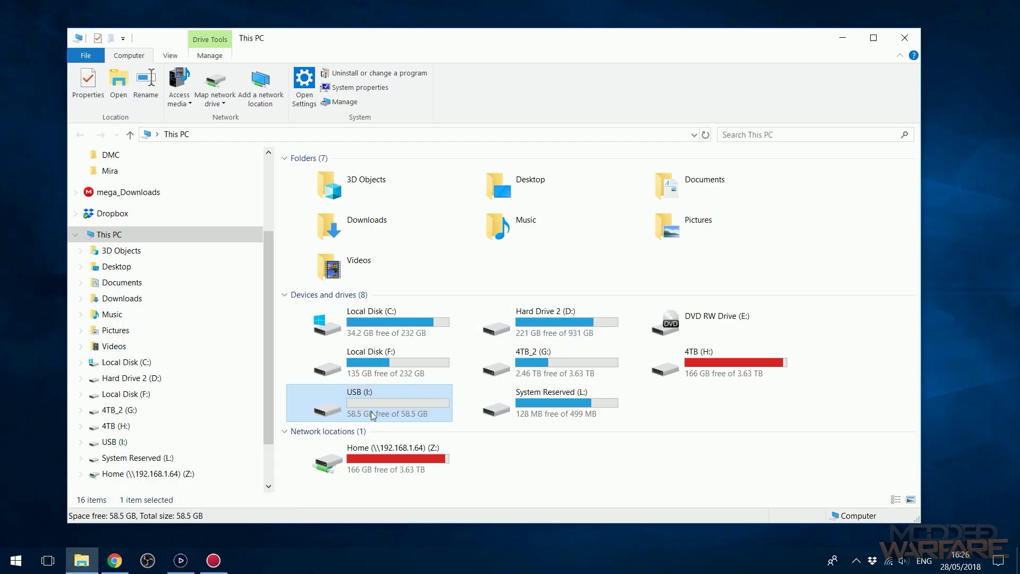
Open the USB (I:) drive and create a folder named PS4 in its root
double_click(364, 401)
right_click(407, 253)
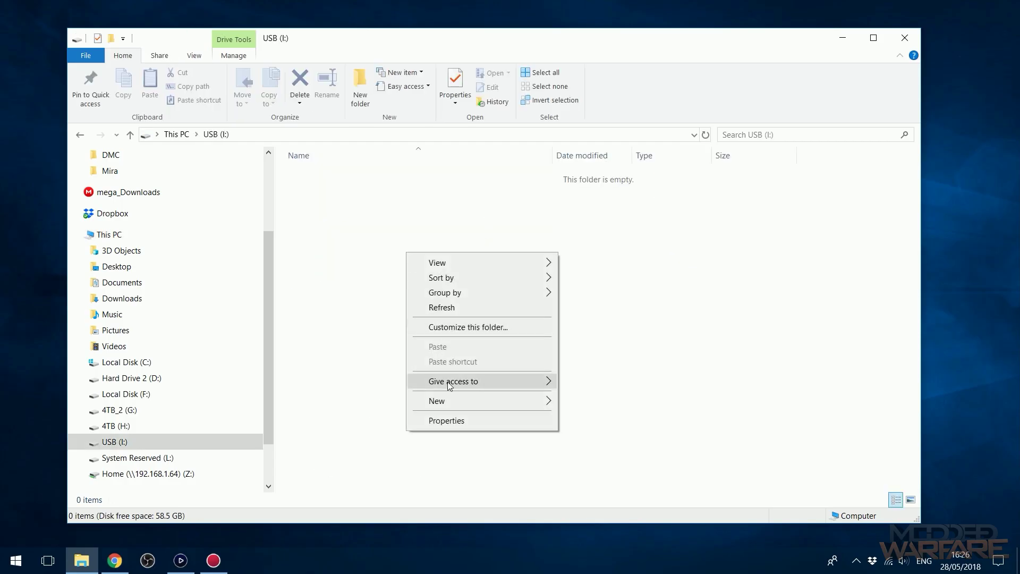
mouse_move(462, 403)
left_click(605, 202)
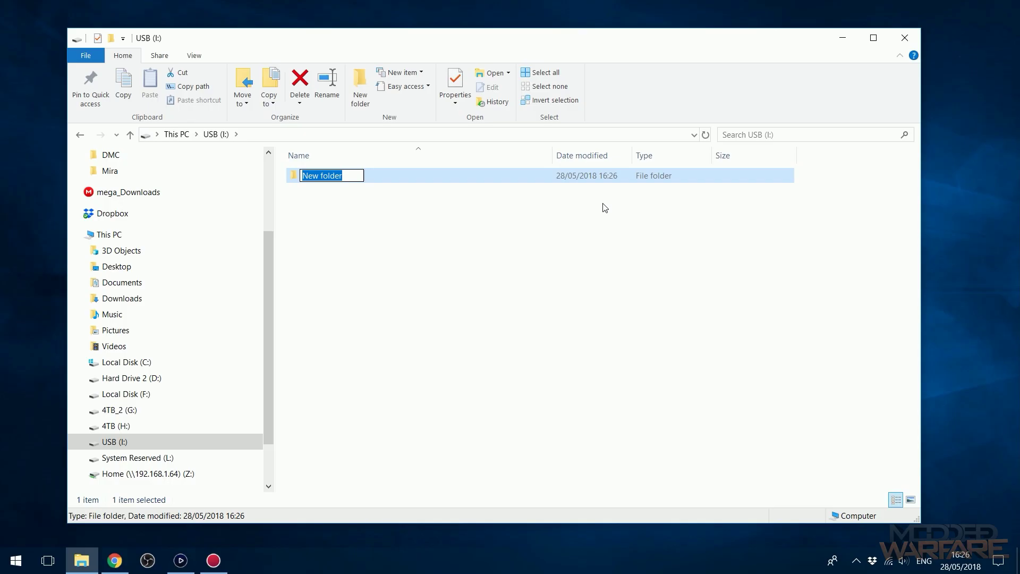
left_click(381, 196)
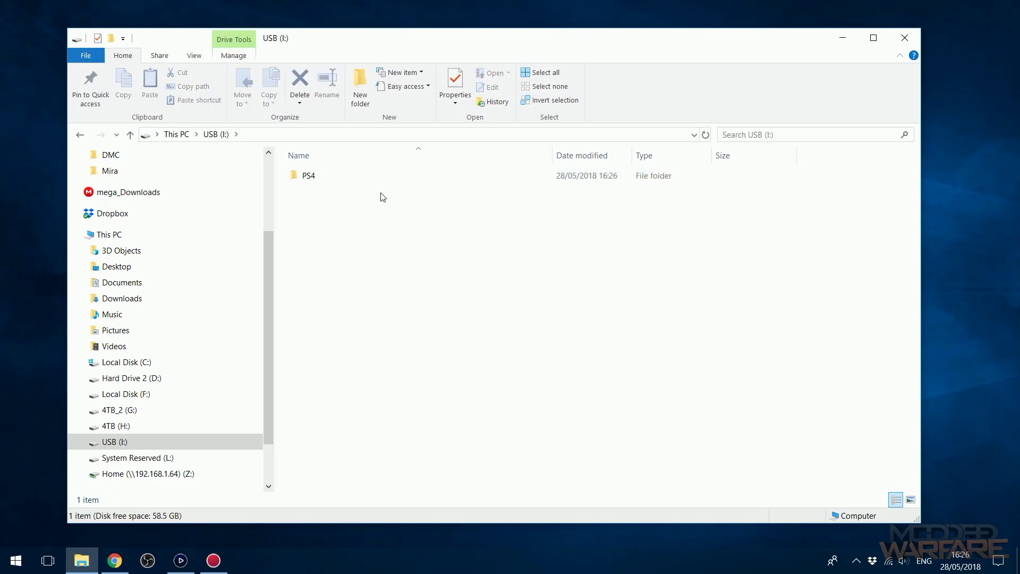
Open the PS4 folder and create a subfolder named UPDATE inside it
double_click(333, 180)
right_click(450, 300)
mouse_move(531, 464)
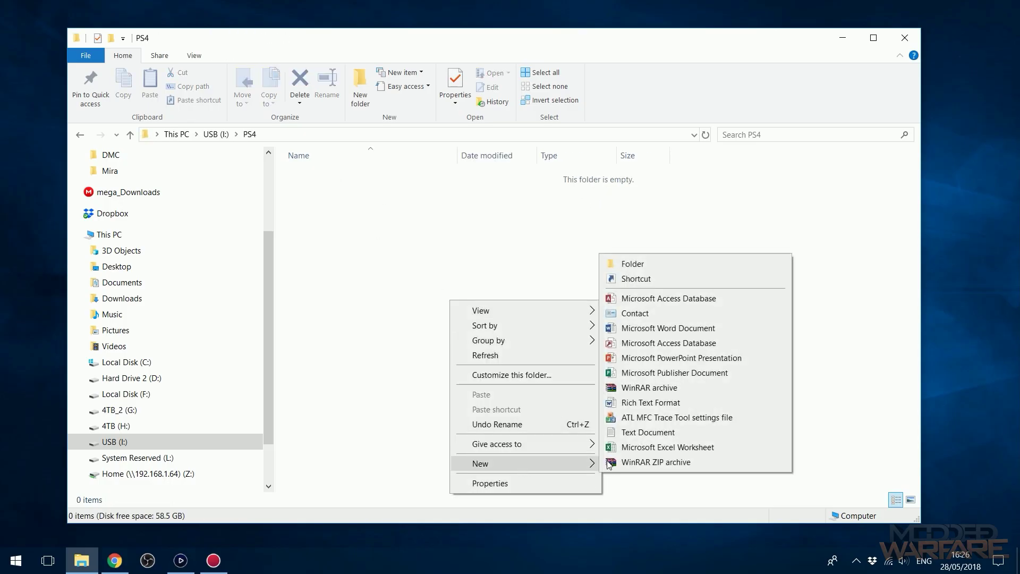
left_click(640, 264)
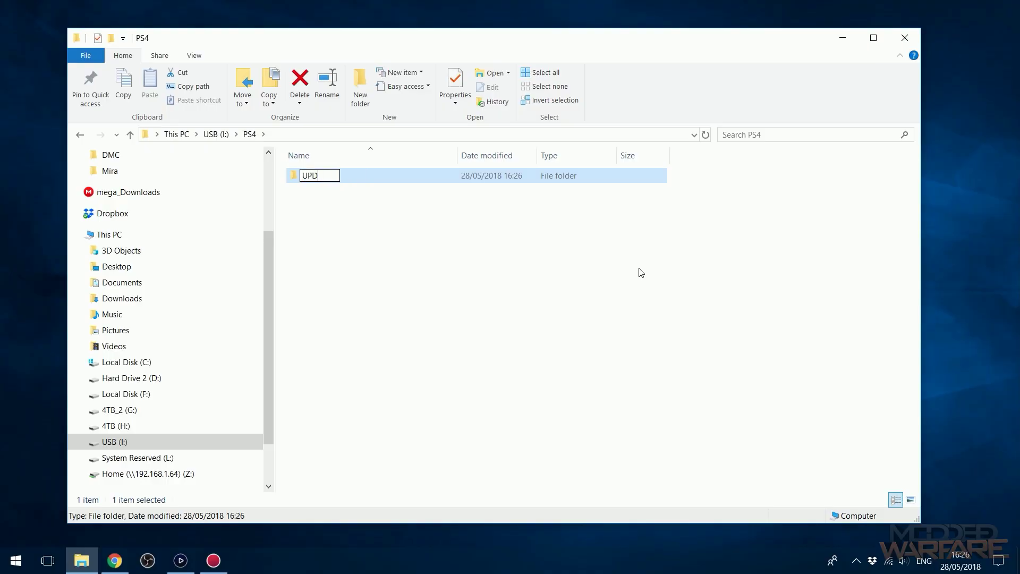
left_click(627, 265)
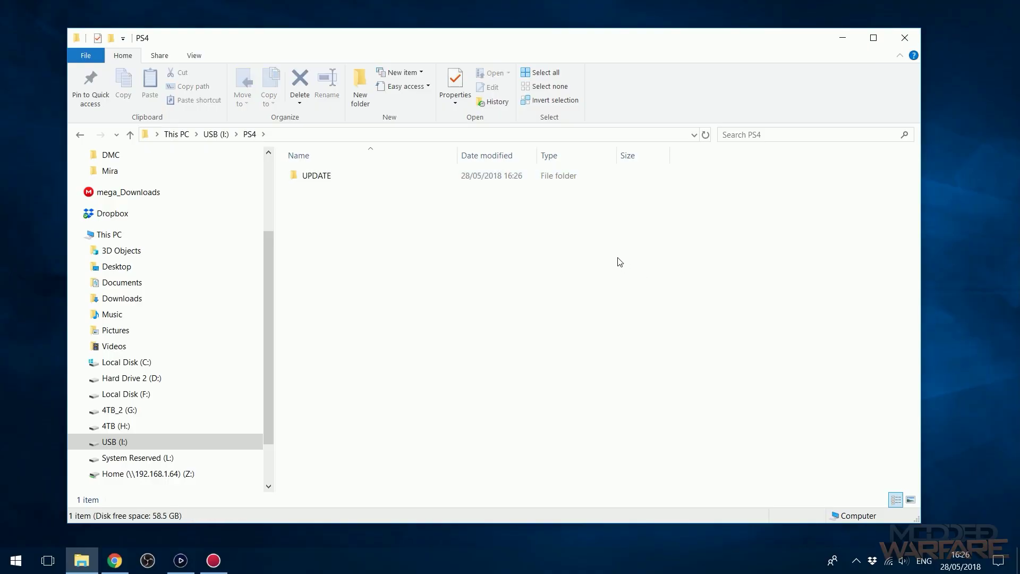
Put the desktop file PS4UPDATE.PUP into the UPDATE folder on the USB drive
double_click(433, 178)
left_click_drag(579, 40, 550, 197)
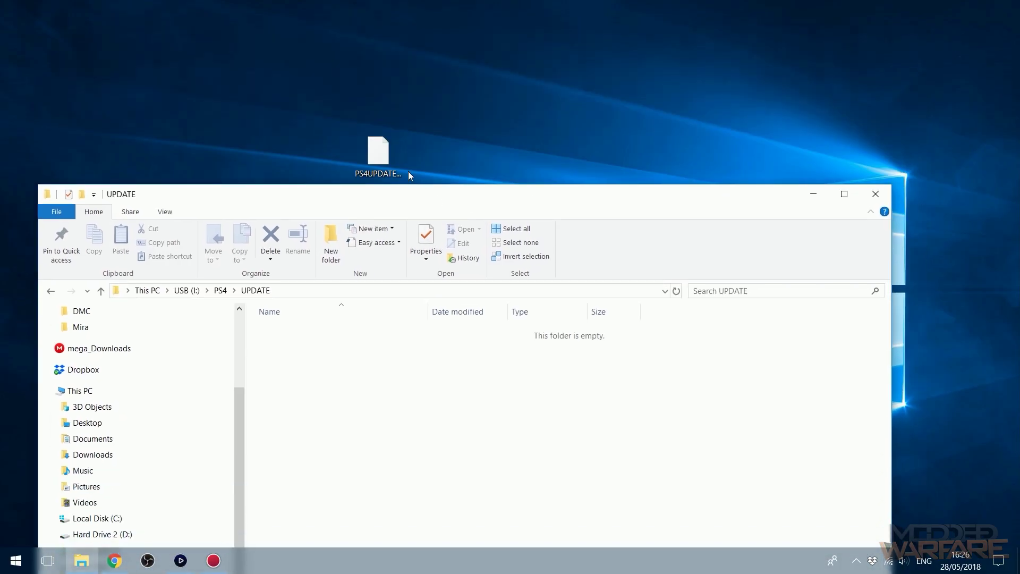
left_click(382, 175)
left_click_drag(505, 345, 398, 432)
left_click_drag(269, 141, 521, 273)
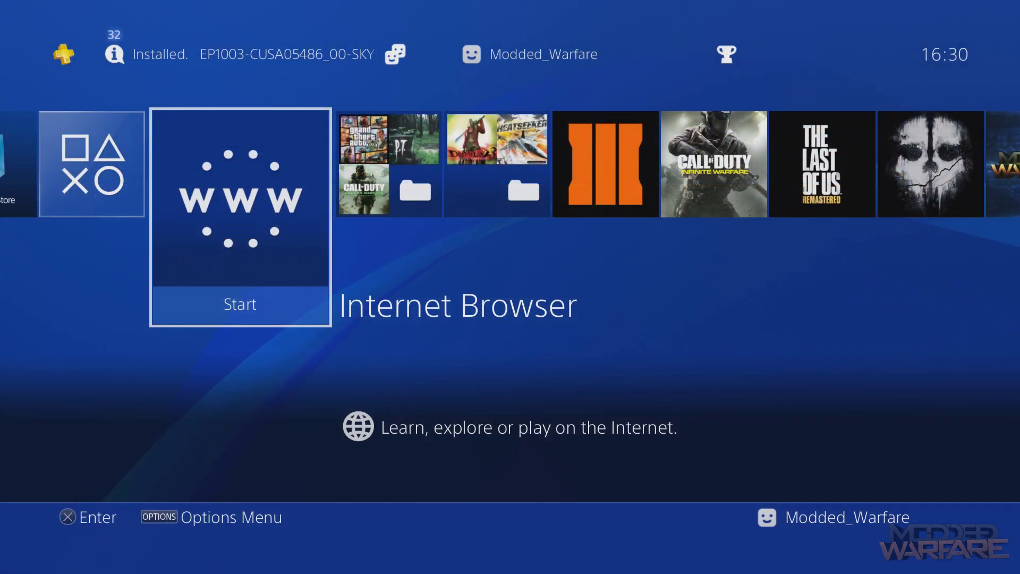
Switch to the PS4 and open Settings from the home screen's function area
key("Right")
key("Right")
key("Right")
key("Right")
key("Right")
key("Right")
key("Right")
key("Right")
key("Right")
key("Right")
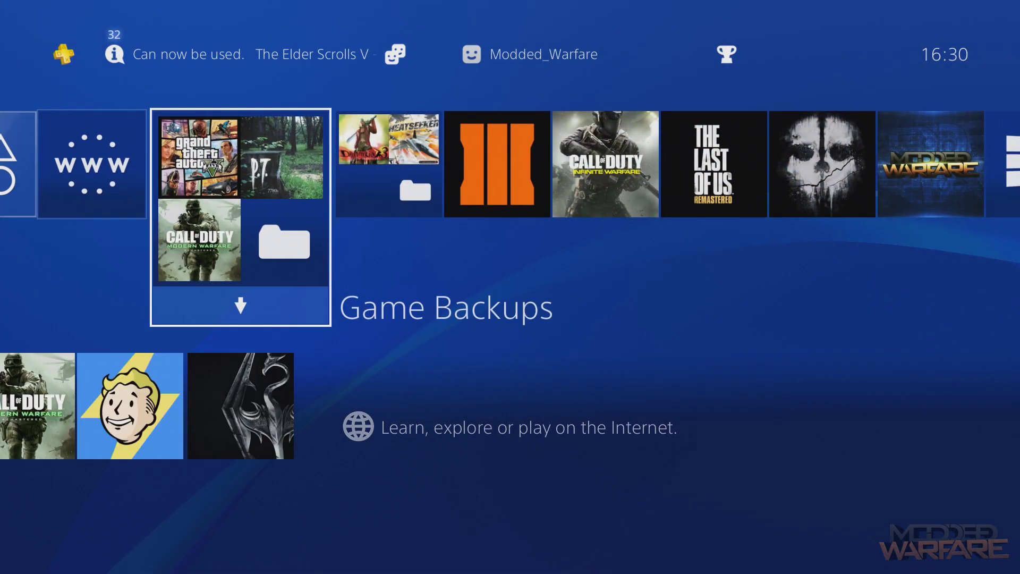
key("Up")
key("Right")
key("Left")
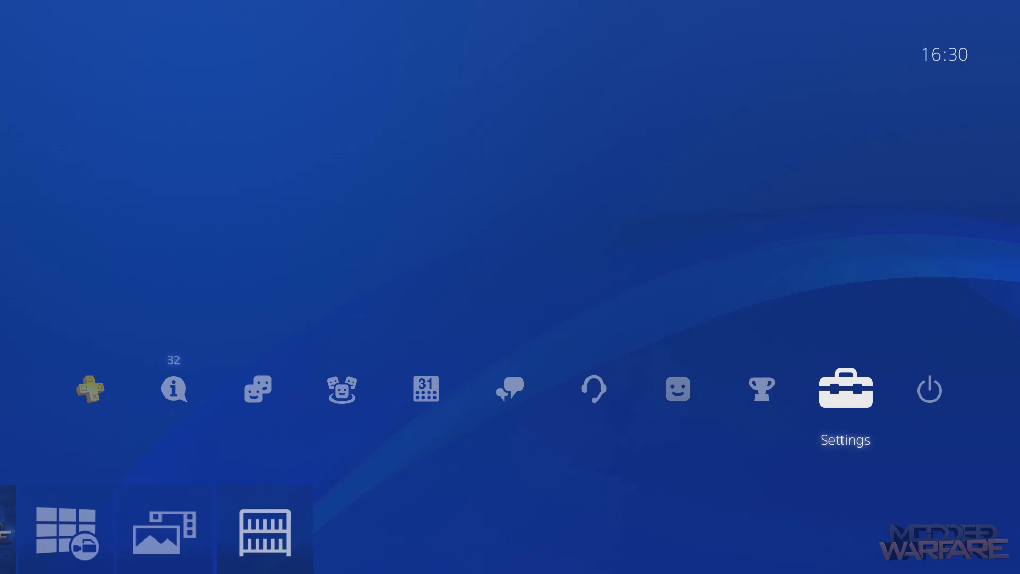
key("Return")
Open System Software Update in the PS4 Settings to detect the update file on the USB drive
key("Down")
key("Down")
key("Down")
key("Down")
key("Down")
key("Down")
key("Down")
key("Down")
key("Down")
key("Down")
key("Down")
key("Down")
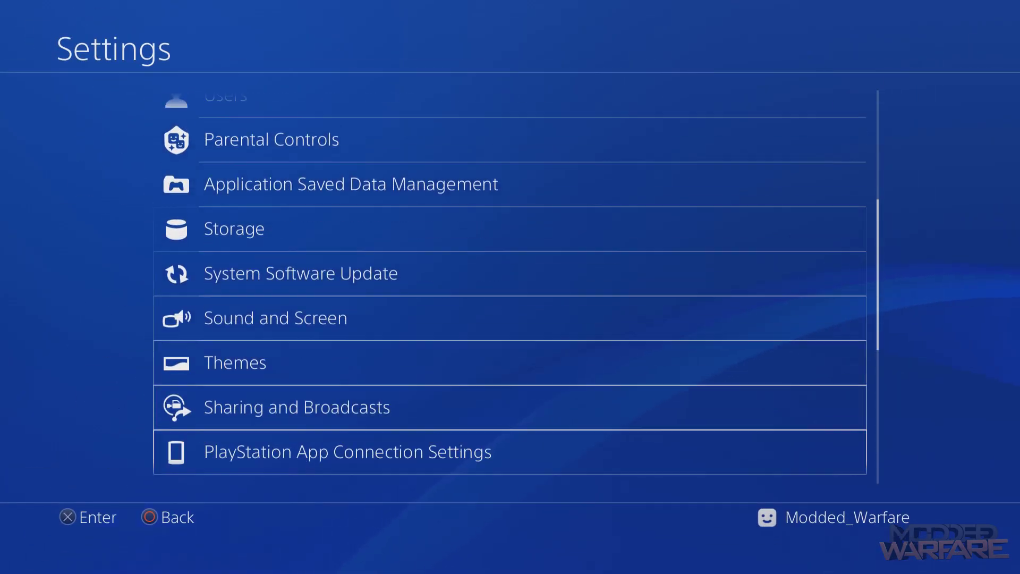
key("Up")
key("Up")
key("Up")
key("Up")
key("Up")
key("Return")
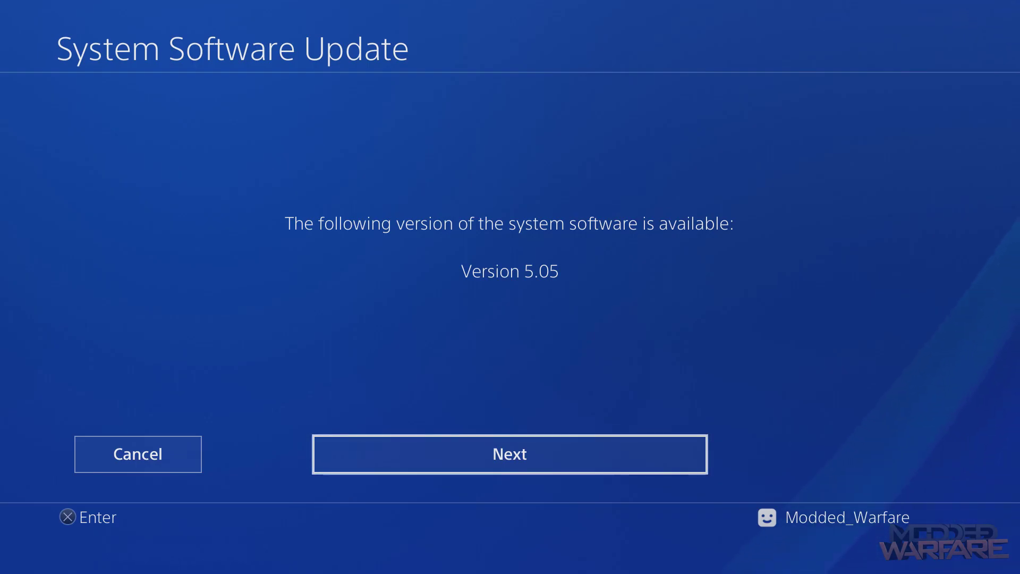
Install system software version 5.05 and log in with the existing user after the restart
key("Return")
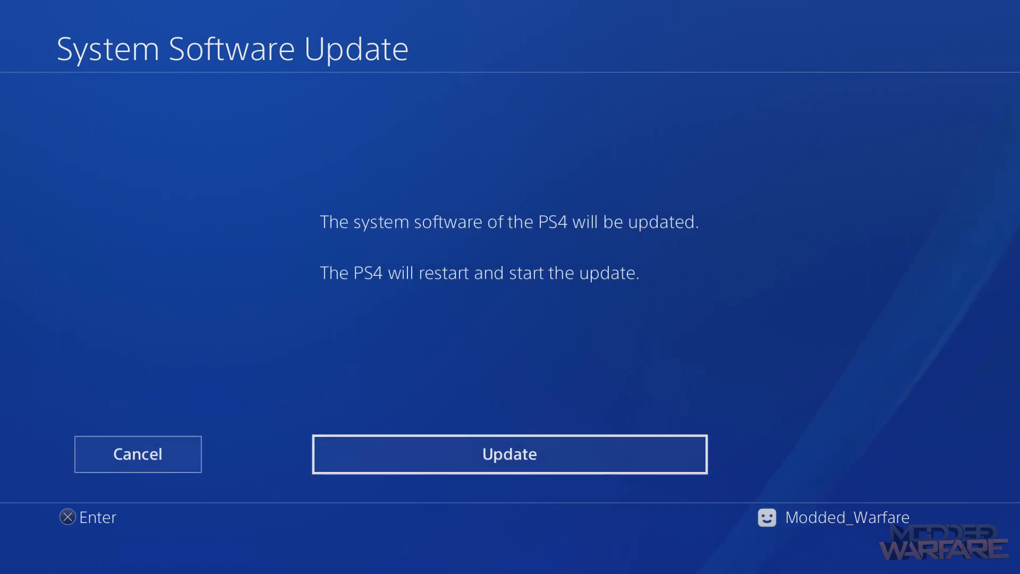
key("Return")
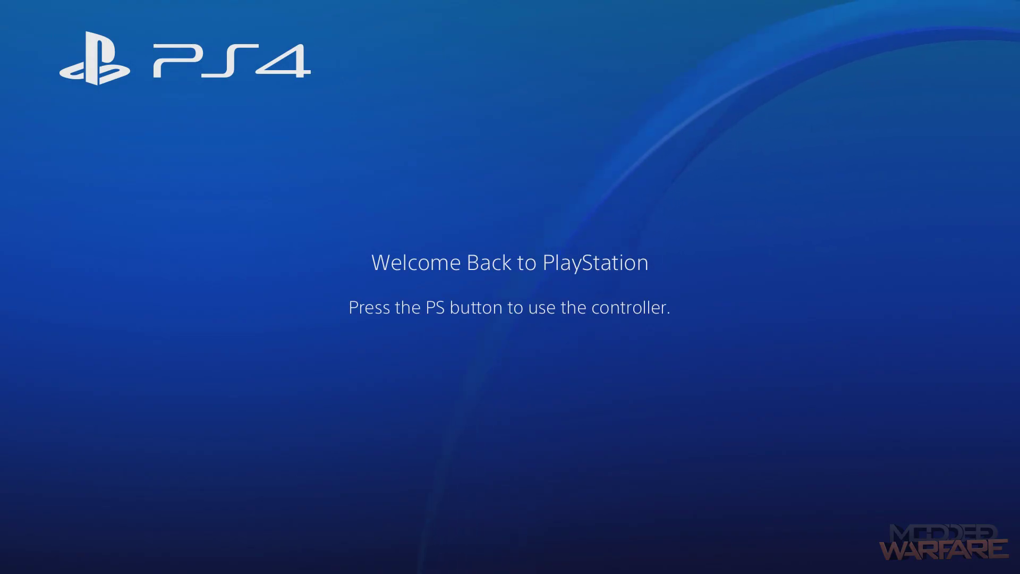
key("Home")
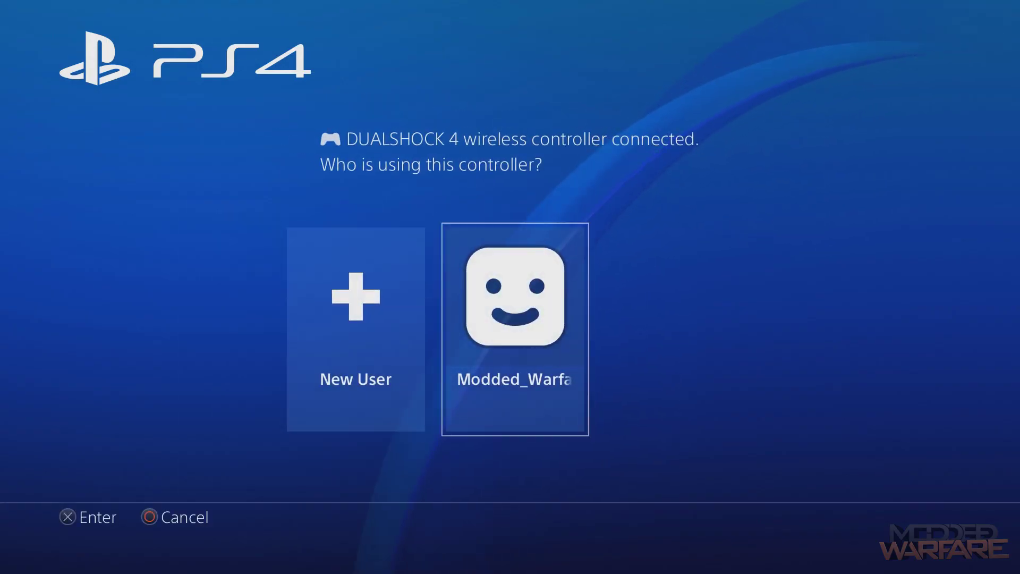
key("Return")
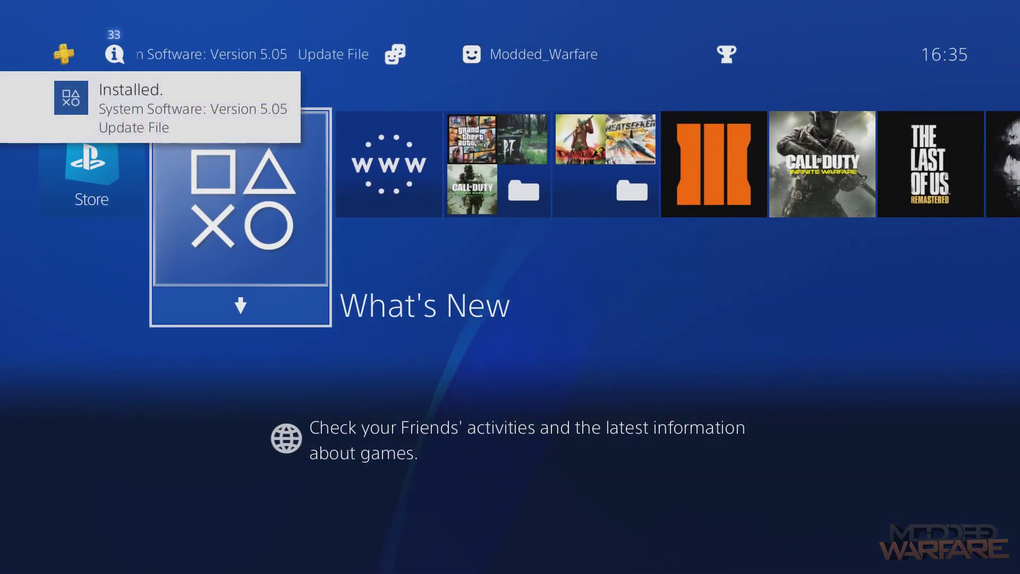
Open the Internet Browser to view its frequently used pages and return to the home screen
key("Left")
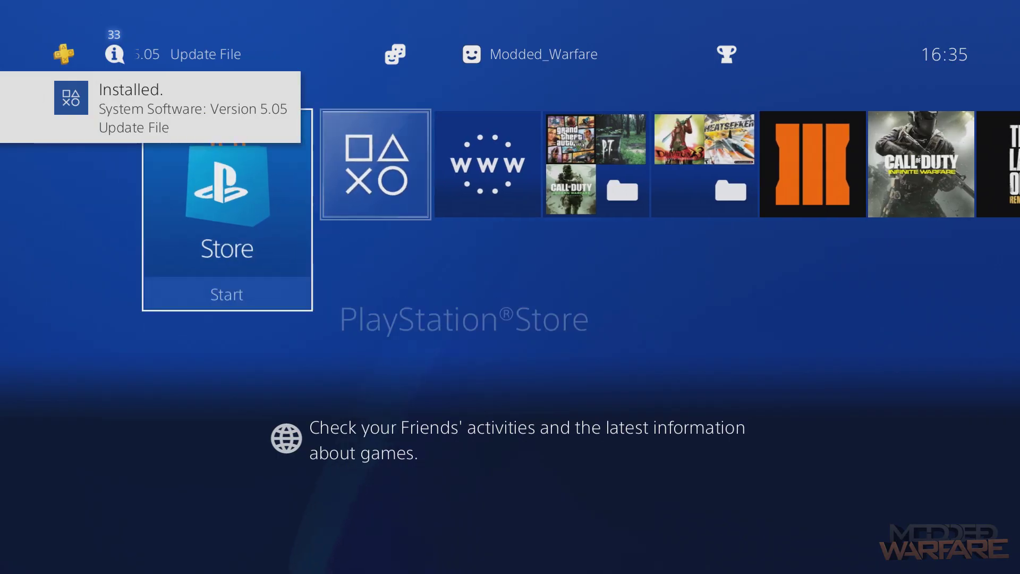
key("Right")
key("Right")
key("Left")
key("Right")
key("Right")
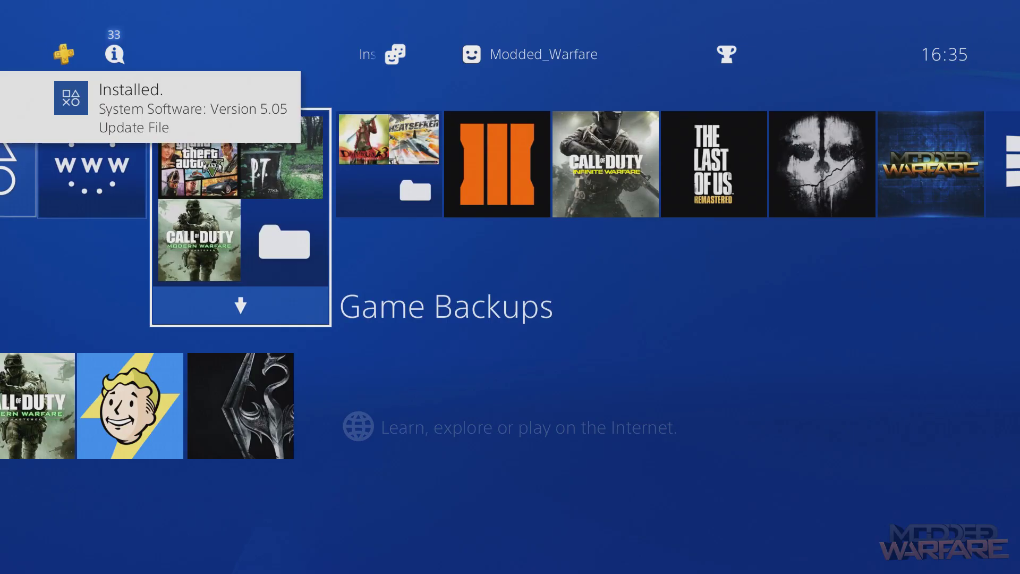
key("Left")
key("Right")
key("Left")
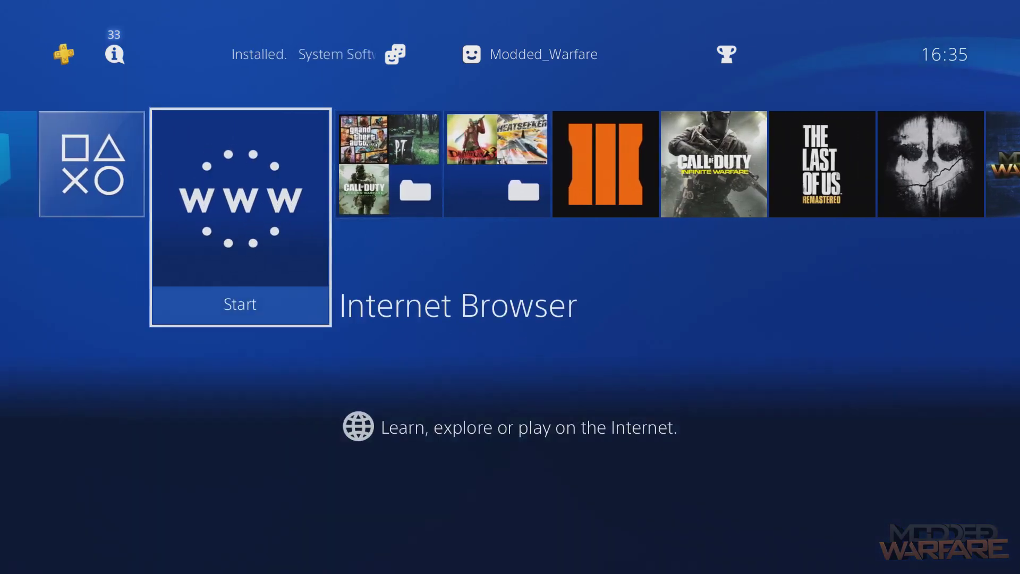
key("Return")
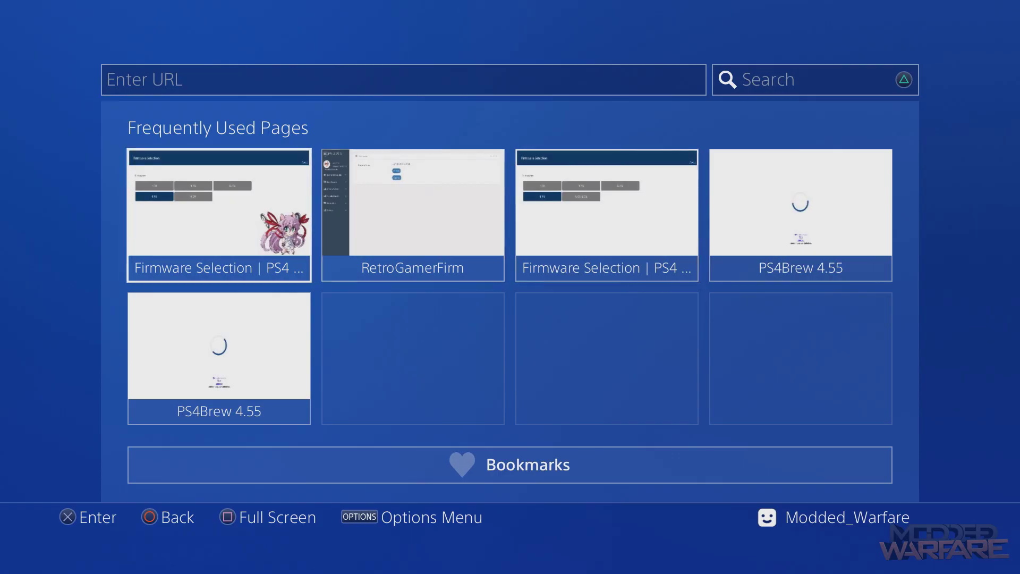
key("Escape")
key("Right")
key("Left")
key("Left")
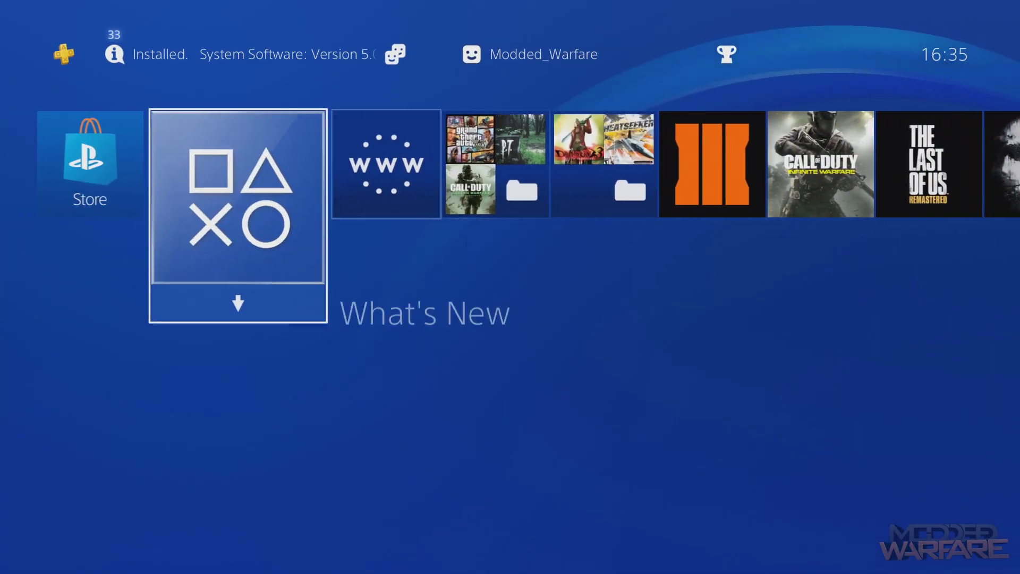
key("Right")
key("Right")
key("Left")
key("Left")
key("Right")
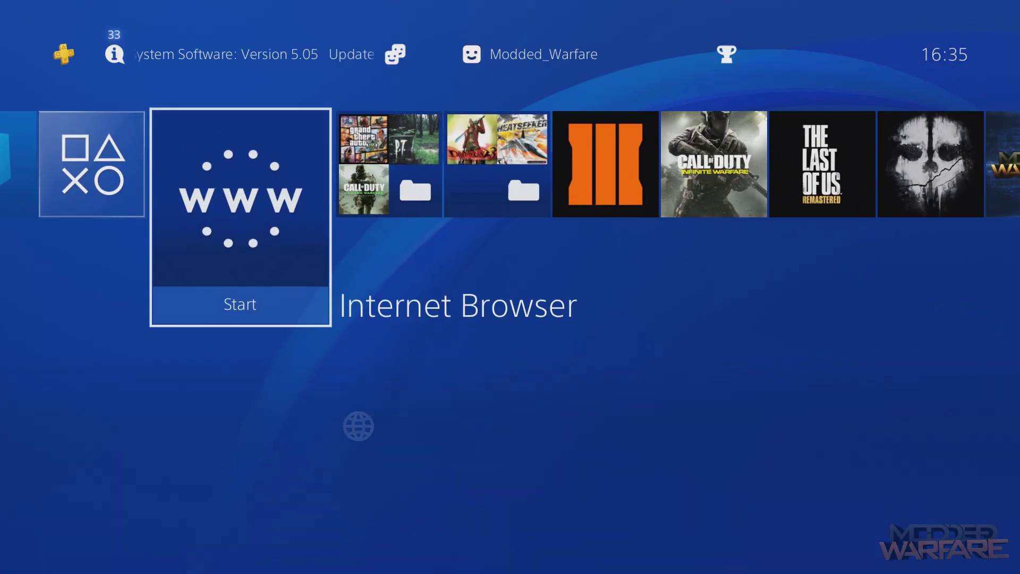
key("Right")
key("Right")
key("Right")
key("Left")
key("Left")
key("Left")
key("Left")
key("Left")
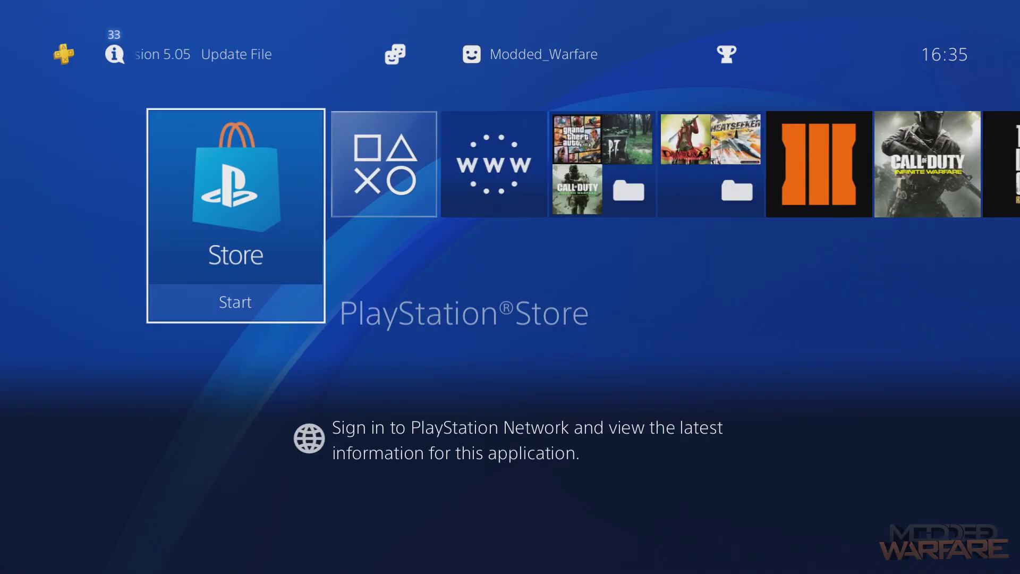
key("Right")
key("Right")
key("Return")
key("Escape")
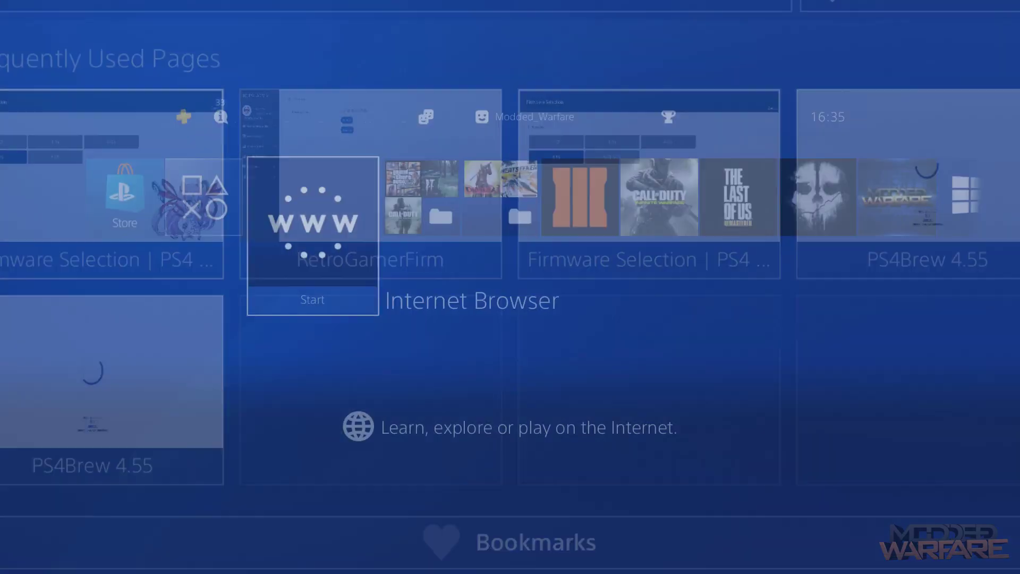
key("Return")
key("Escape")
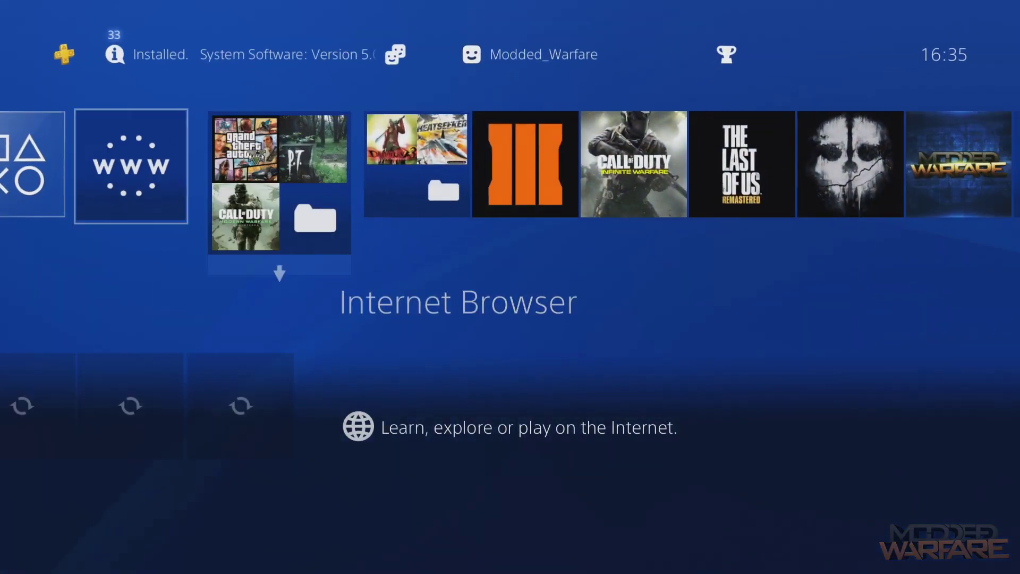
Open Settings on the updated PS4 from the home screen's function area
key("Right")
key("Right")
key("Right")
key("Right")
key("Right")
key("Right")
key("Right")
key("Right")
key("Right")
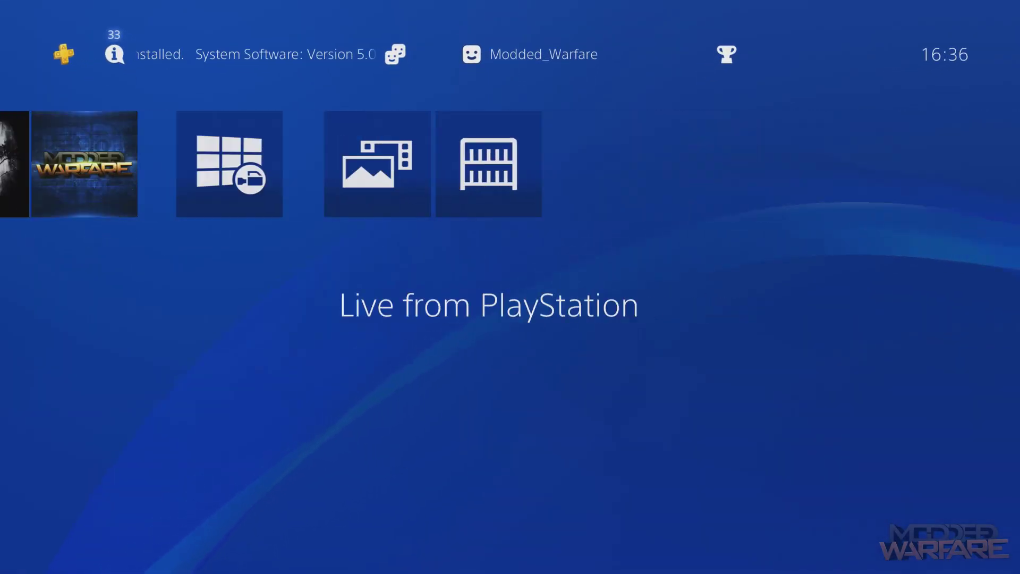
key("Right")
key("Up")
key("Right")
key("Right")
key("Right")
key("Right")
key("Right")
key("Right")
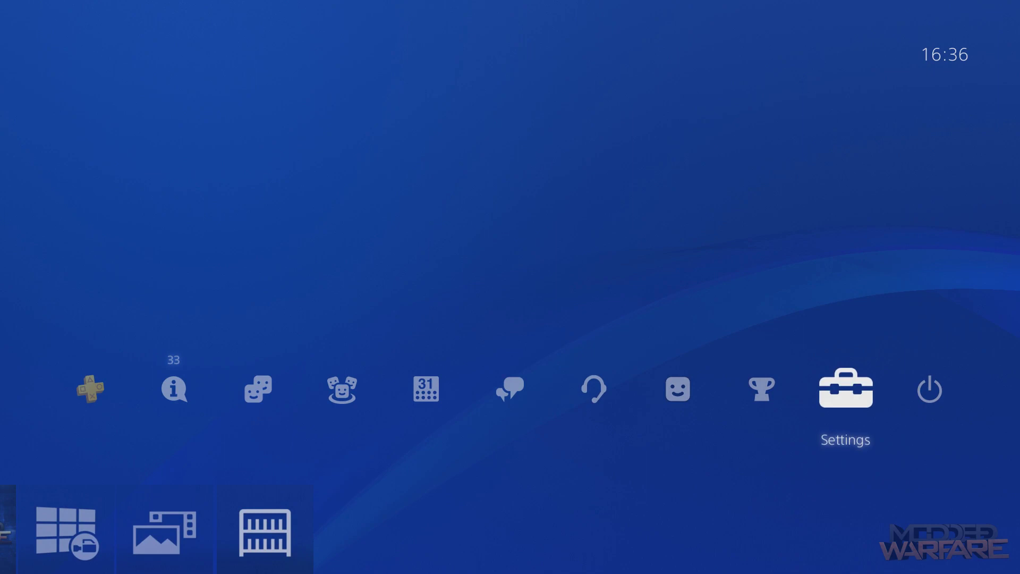
key("Return")
Open System Information under System to check the installed system software version
key("Down")
key("Down")
key("Down")
key("Down")
key("Down")
key("Down")
key("Down")
key("Down")
key("Down")
key("Down")
key("Down")
key("Down")
key("Down")
key("Down")
key("Down")
key("Down")
key("Down")
key("Down")
key("Down")
key("Down")
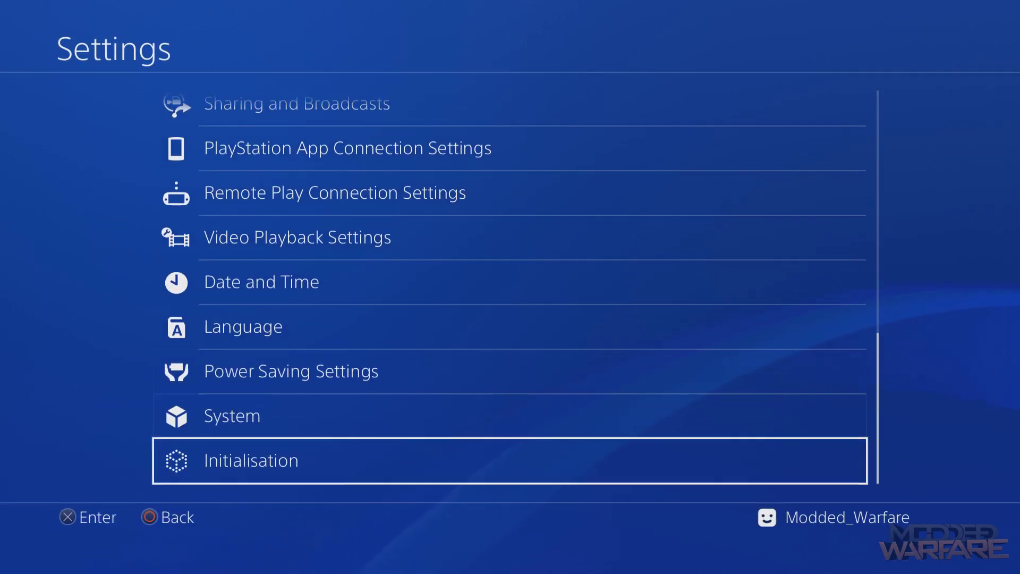
key("Return")
key("Return")
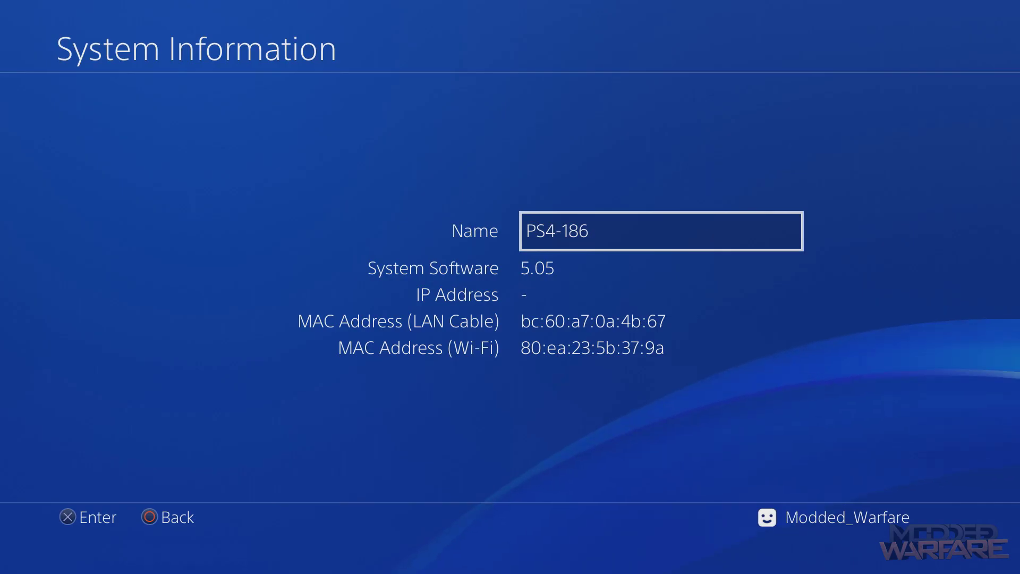
Leave System Information for the home screen and reopen the PS4 Settings
key("Escape")
key("Down")
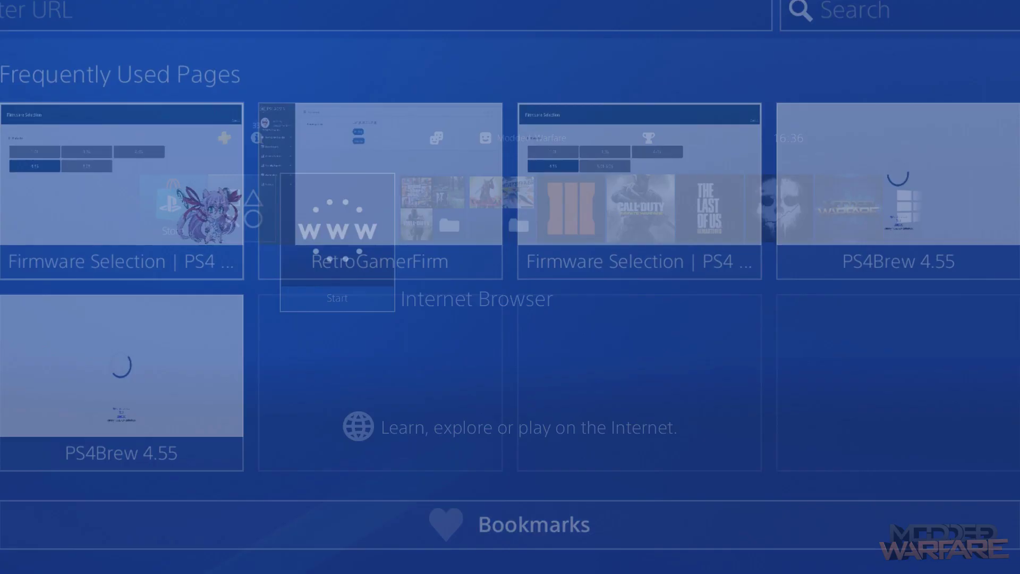
key("Right")
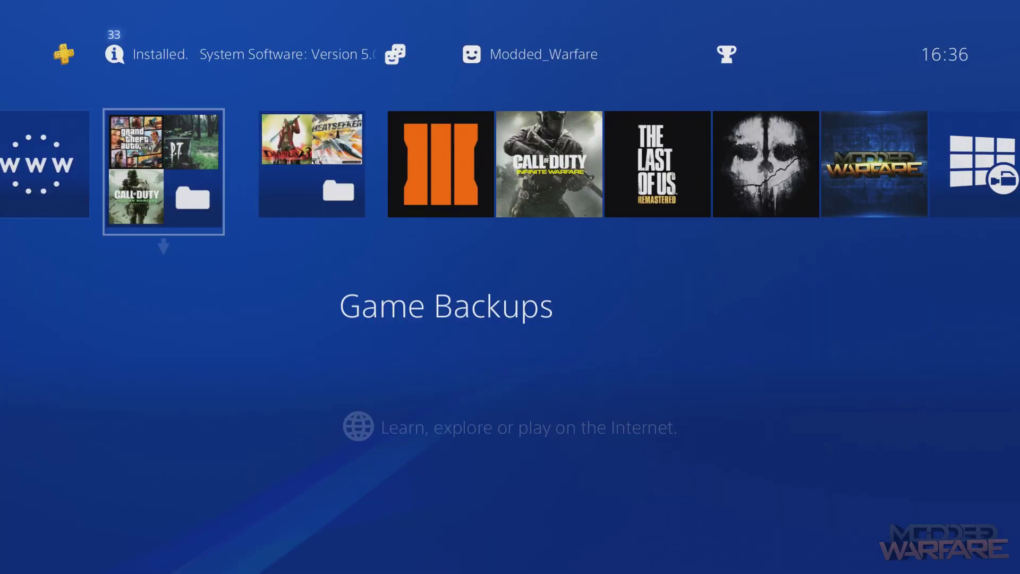
key("Right")
key("Right")
key("Right")
key("Right")
key("Right")
key("Right")
key("Right")
key("Right")
key("Right")
key("Up")
key("Right")
key("Left")
key("Return")
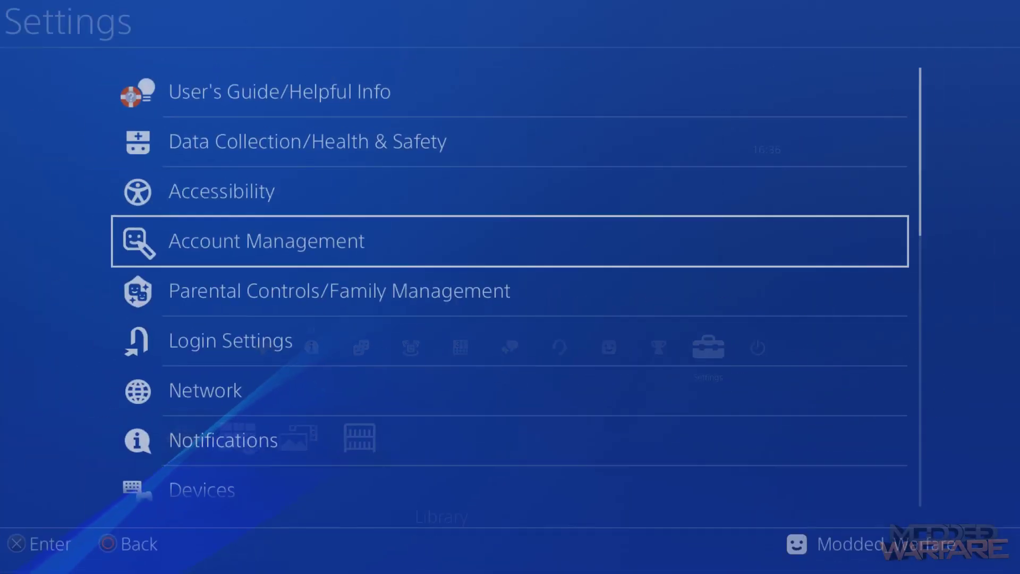
Look through the Settings categories around Network and return to the home screen
key("Down")
key("Down")
key("Down")
key("Down")
key("Down")
key("Down")
key("Down")
key("Down")
key("Down")
key("Up")
key("Up")
key("Up")
key("Up")
key("Up")
key("Up")
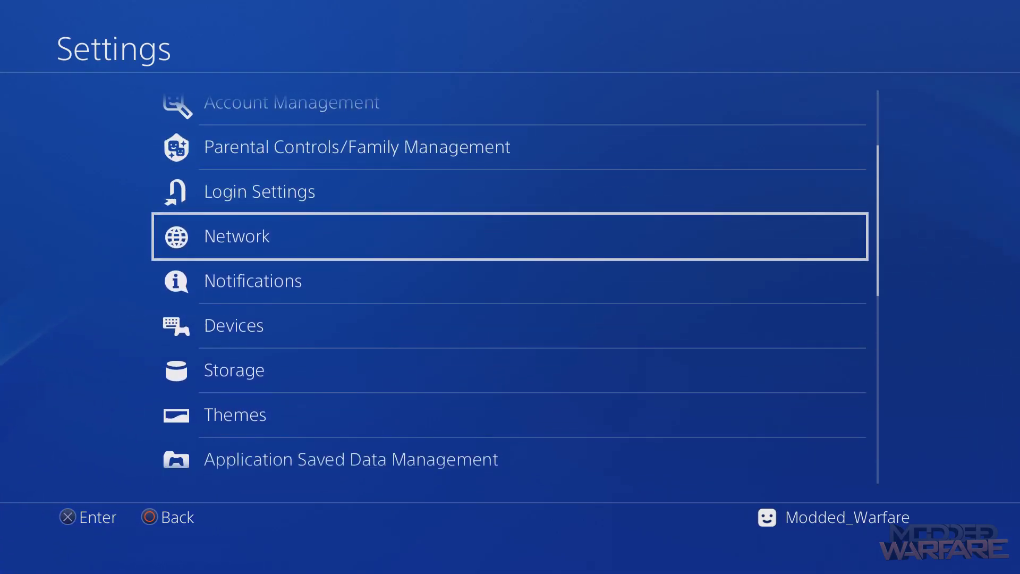
key("Escape")
Open the Internet Browser from the home screen's content row
key("Down")
key("Left")
key("Left")
key("Left")
key("Left")
key("Left")
key("Left")
key("Left")
key("Left")
key("Left")
key("Left")
key("Left")
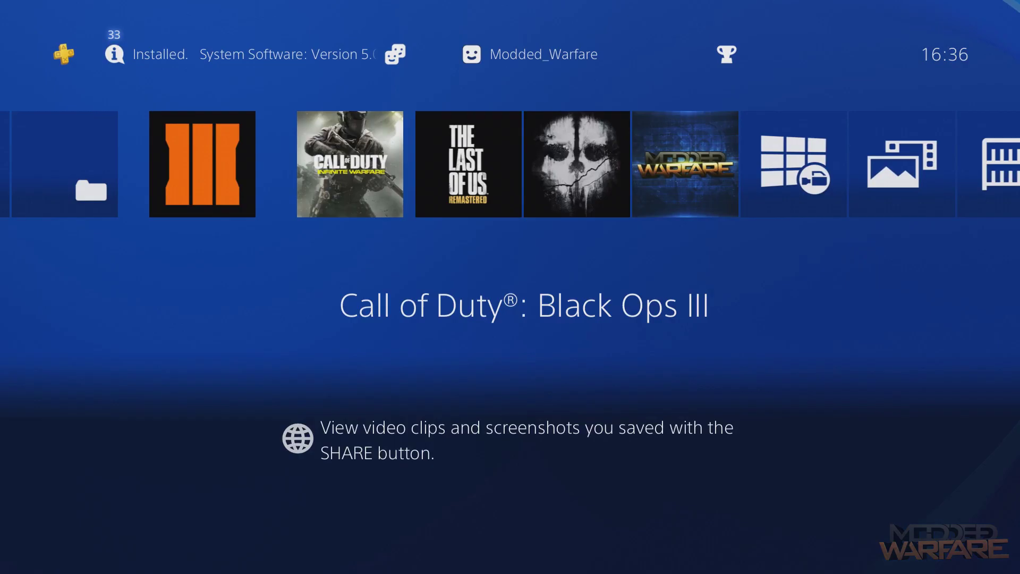
key("Right")
key("Right")
key("Return")
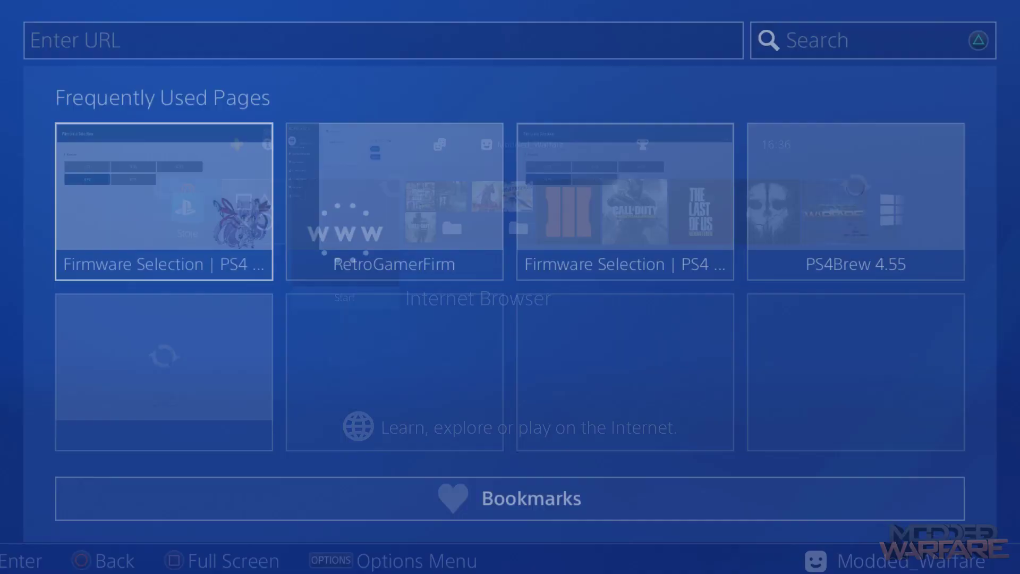
Look over the Internet Browser's frequently used pages, reopening it once, and go back to the home screen
key("Right")
key("Right")
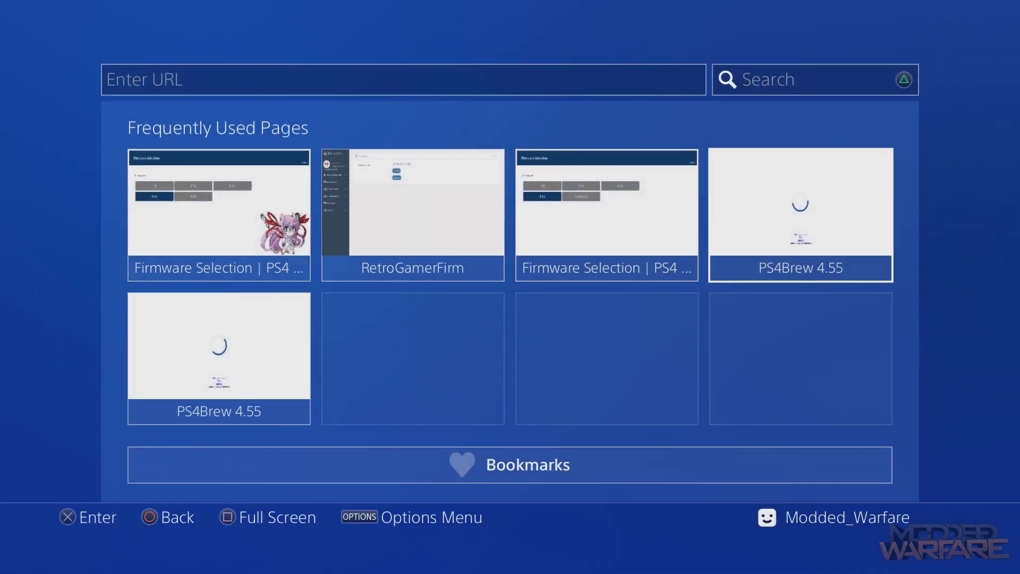
key("Left")
key("Left")
key("Left")
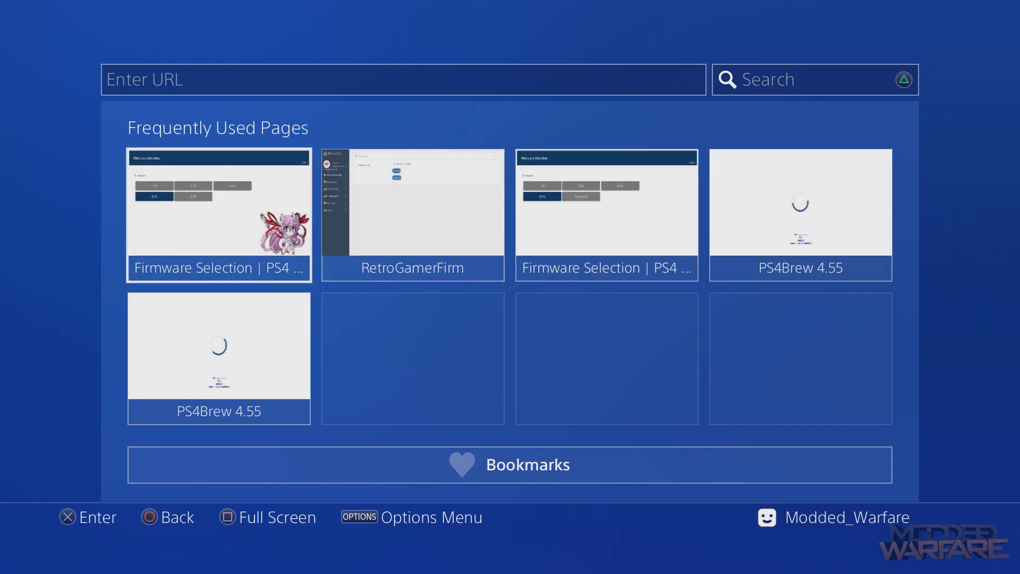
key("Escape")
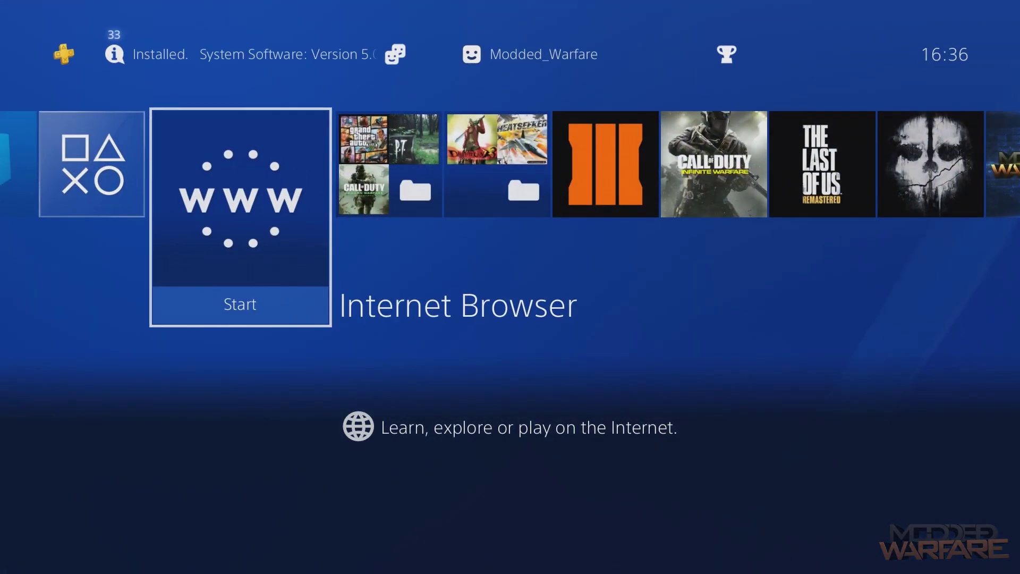
key("Return")
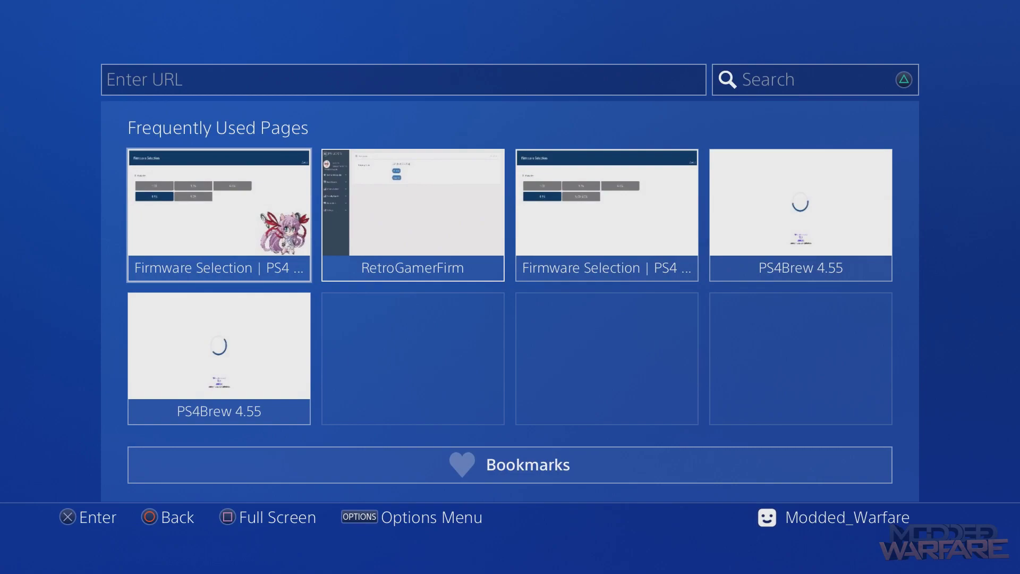
key("super")
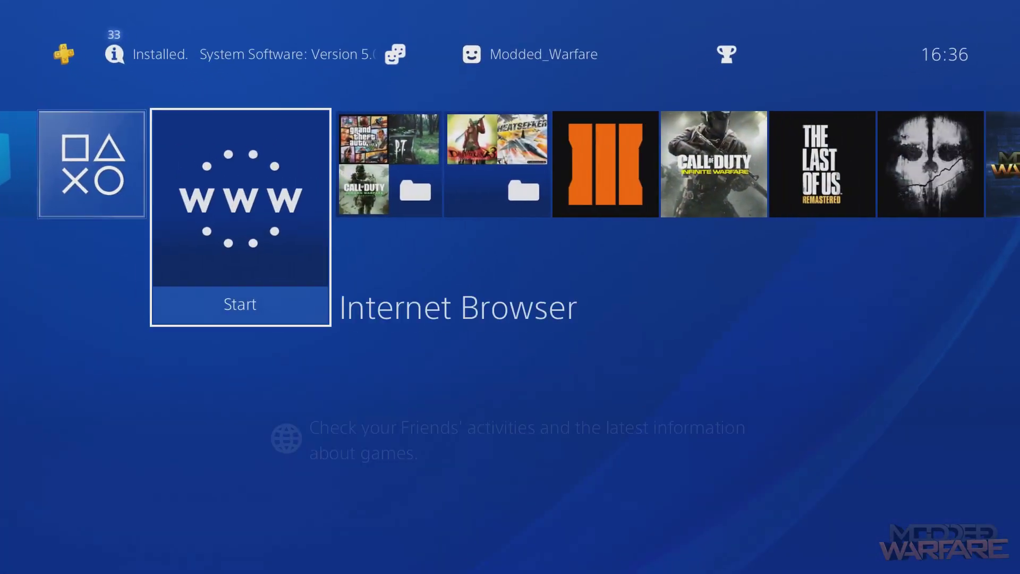
Open the PS4 Settings from the home screen's function area
key("Right")
key("Right")
key("Right")
key("Right")
key("Right")
key("Right")
key("Right")
key("Right")
key("Right")
key("Right")
key("Up")
key("Right")
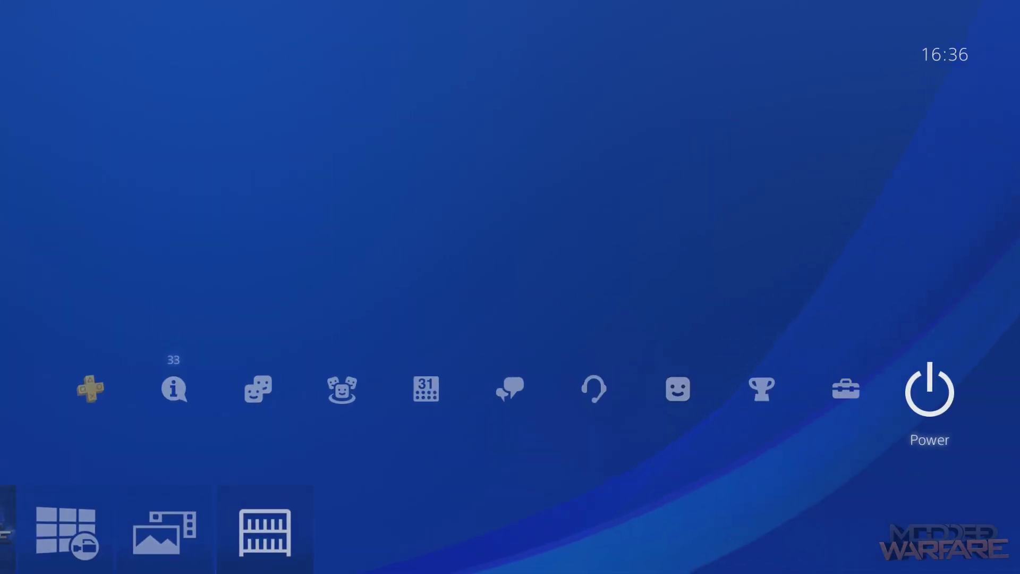
key("Left")
key("Return")
key("Down")
key("Up")
key("Up")
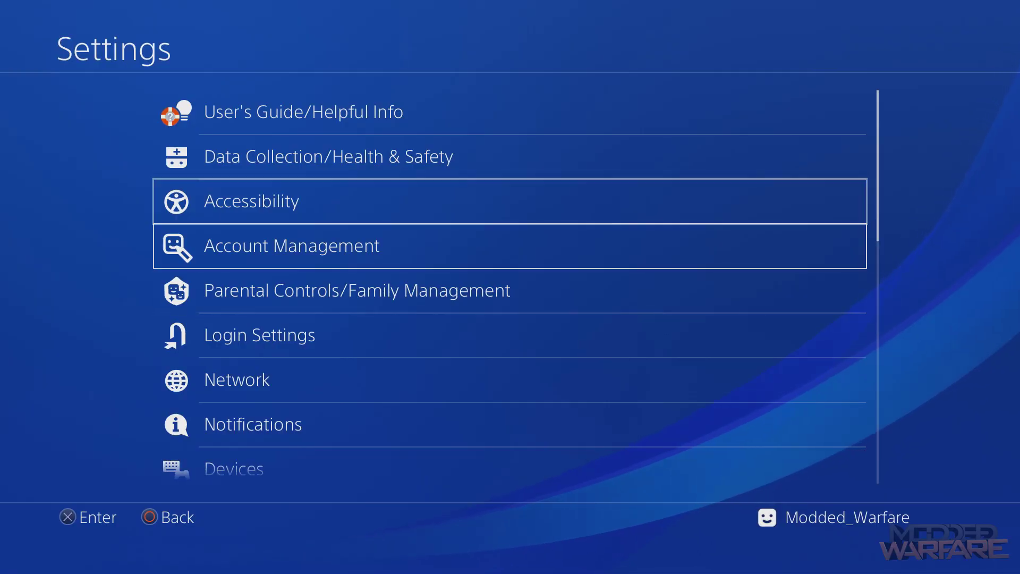
Open the Network settings
key("Down")
key("Down")
key("Down")
key("Down")
key("Down")
key("Up")
key("Return")
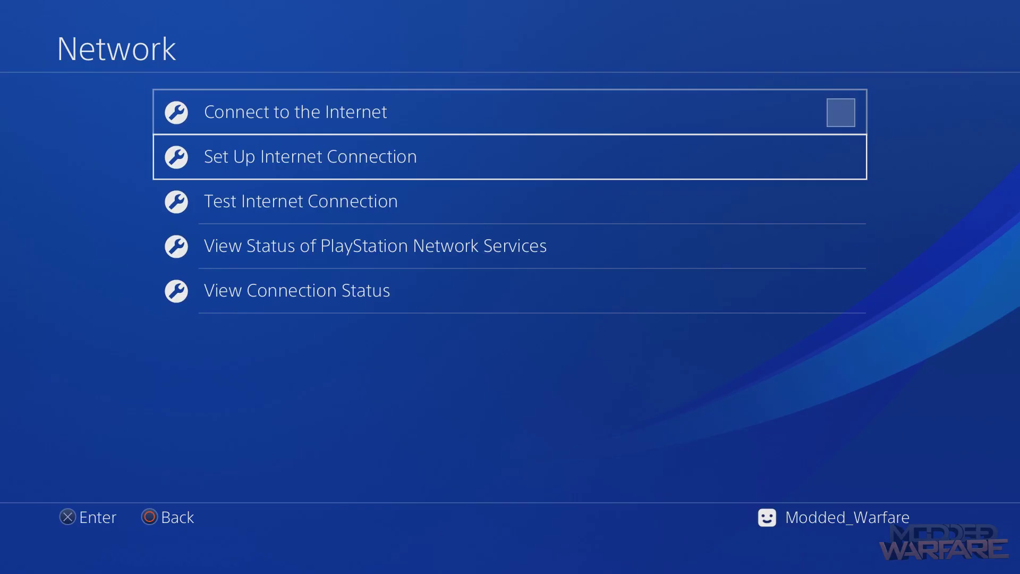
Enable Connect to the Internet in the Network settings
key("Up")
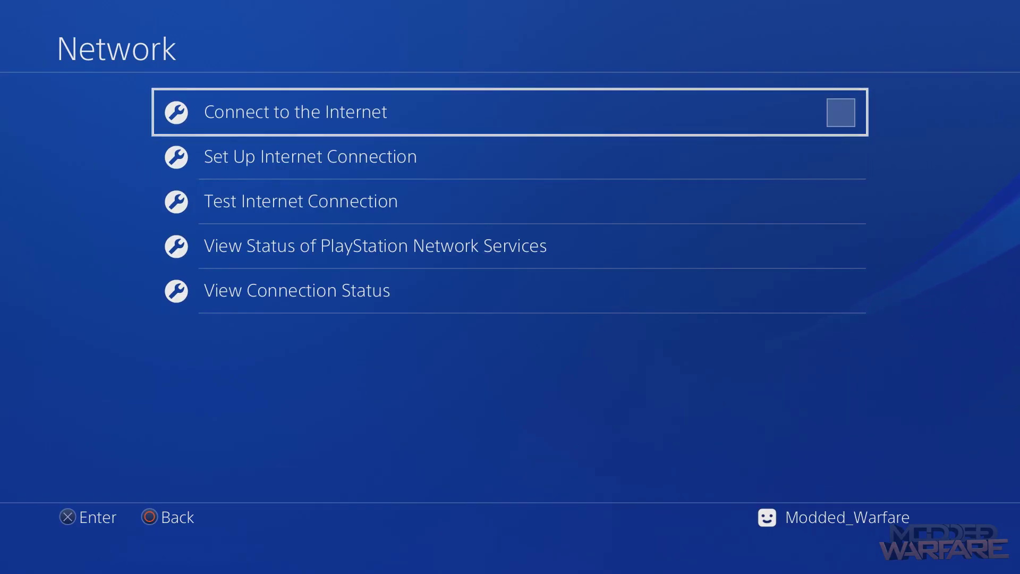
key("Down")
key("Up")
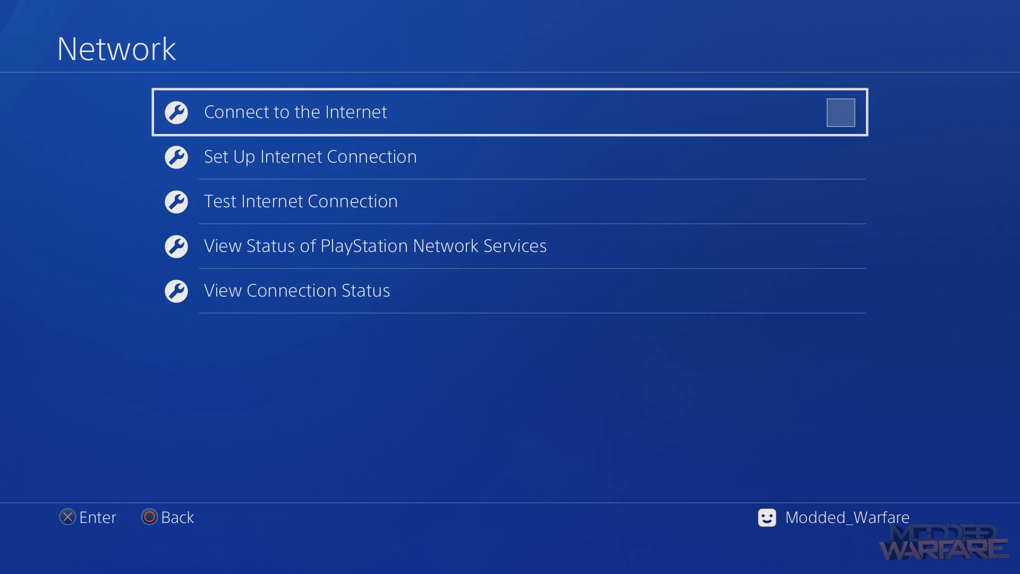
key("Return")
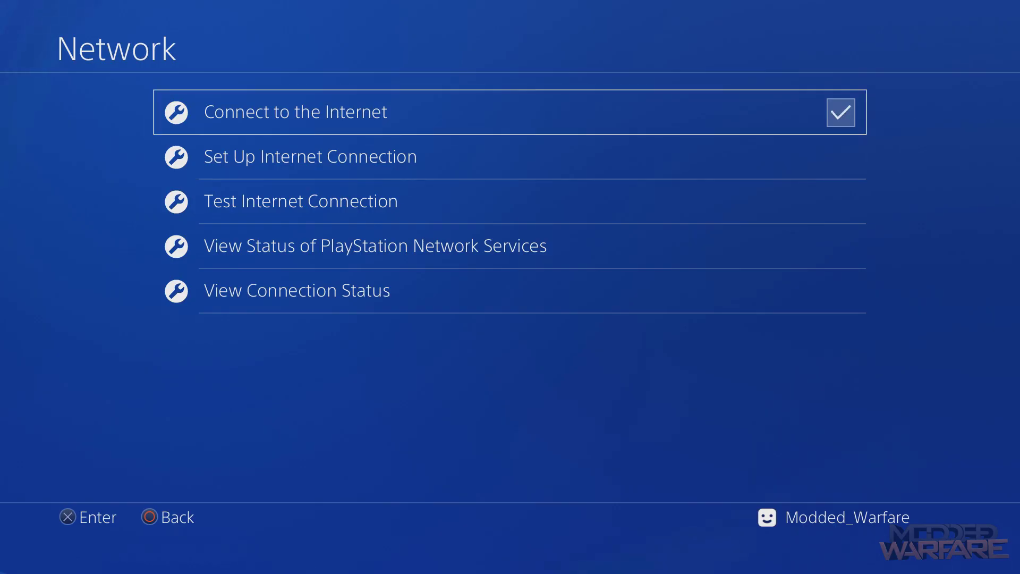
Start Set Up Internet Connection and proceed past the connection method to the IP Address Settings
key("Down")
key("Return")
key("Down")
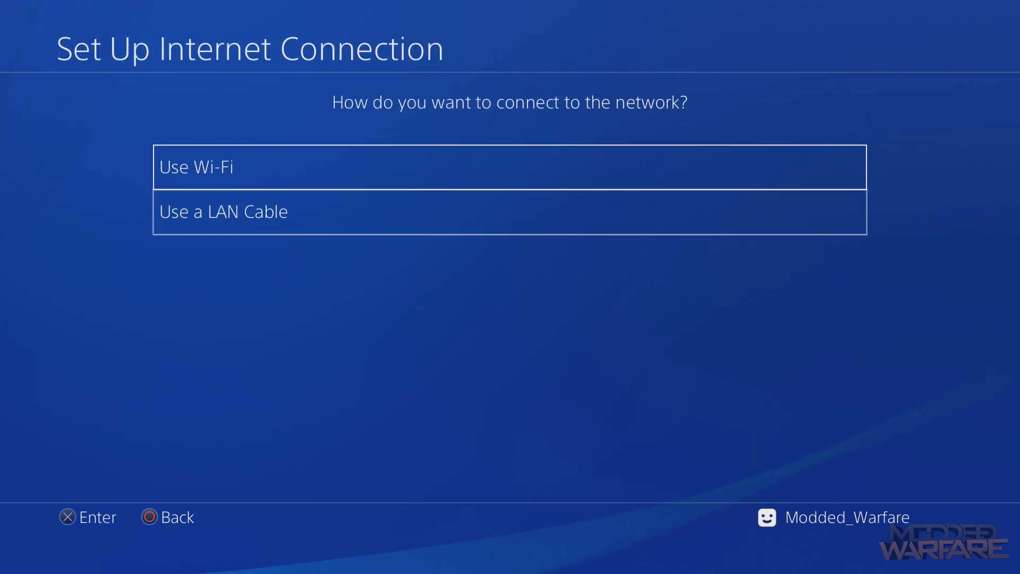
key("Up")
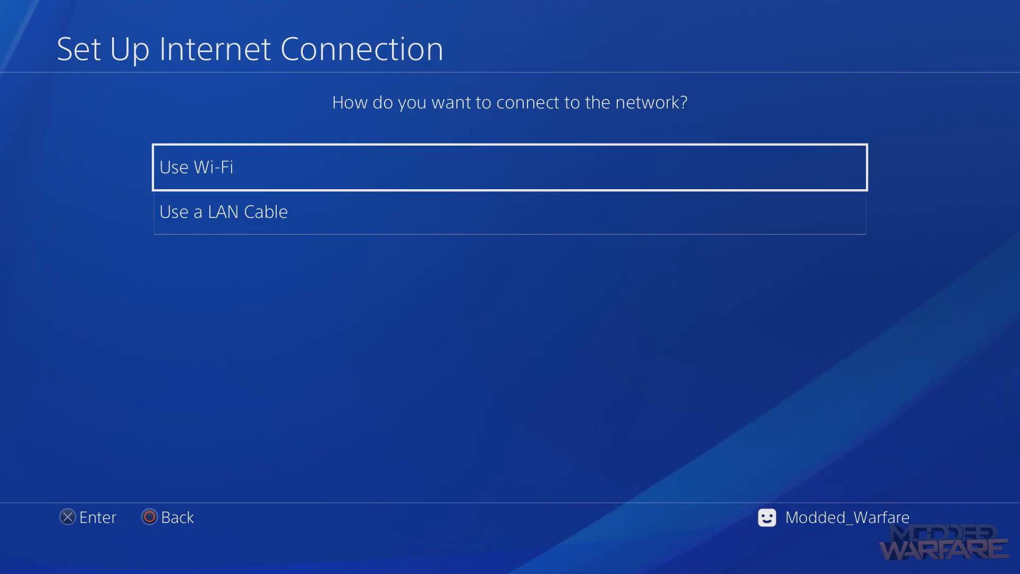
key("Return")
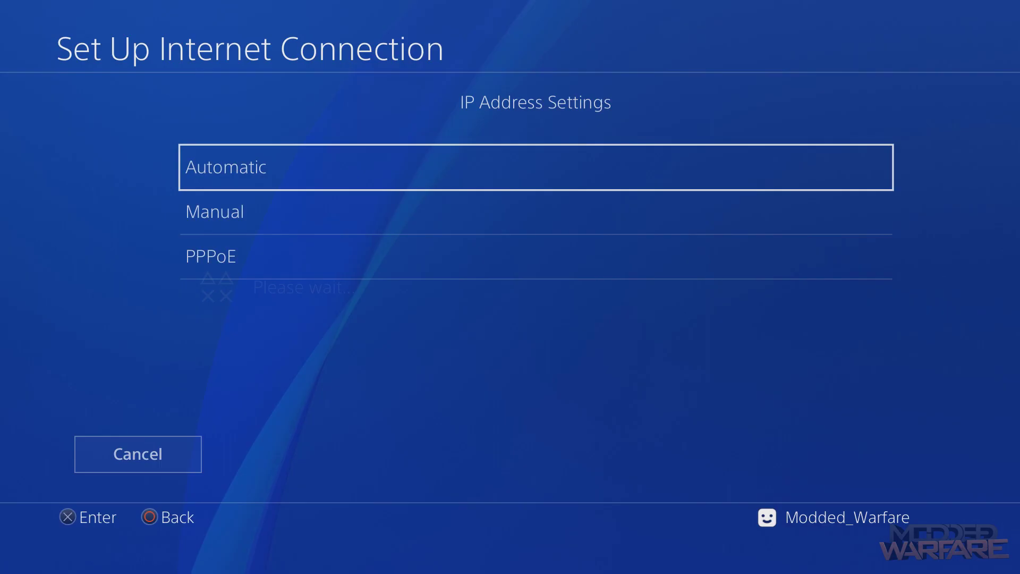
Set the IP address to Automatic, the DHCP Host Name to Do Not Specify and the DNS Settings to Manual
key("Down")
key("Up")
key("Return")
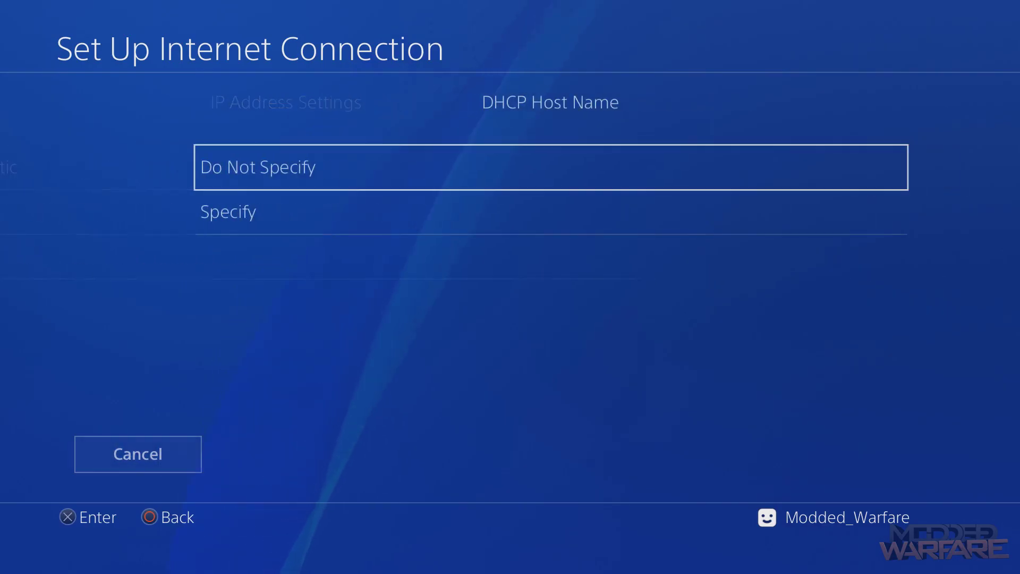
key("Return")
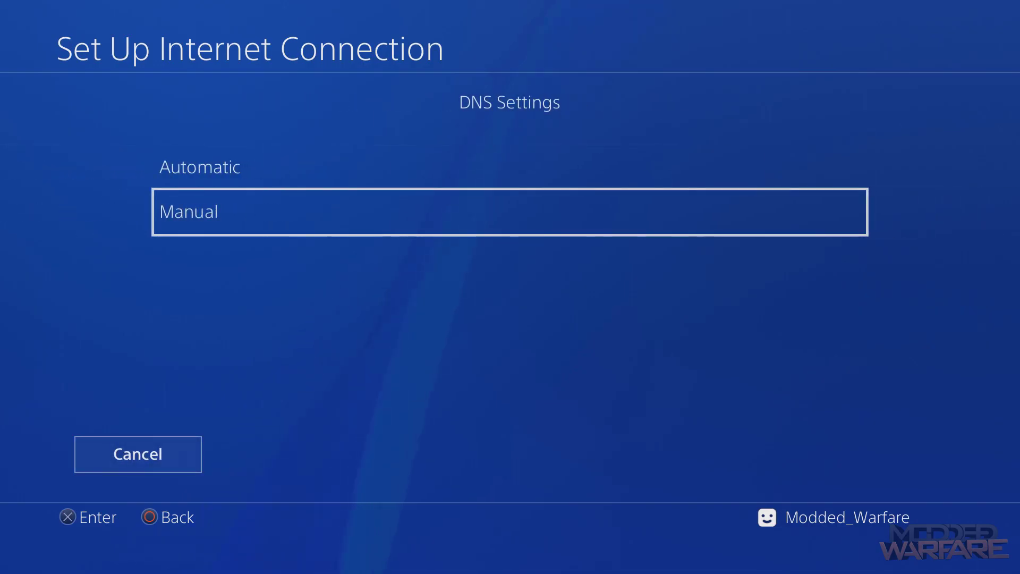
key("Return")
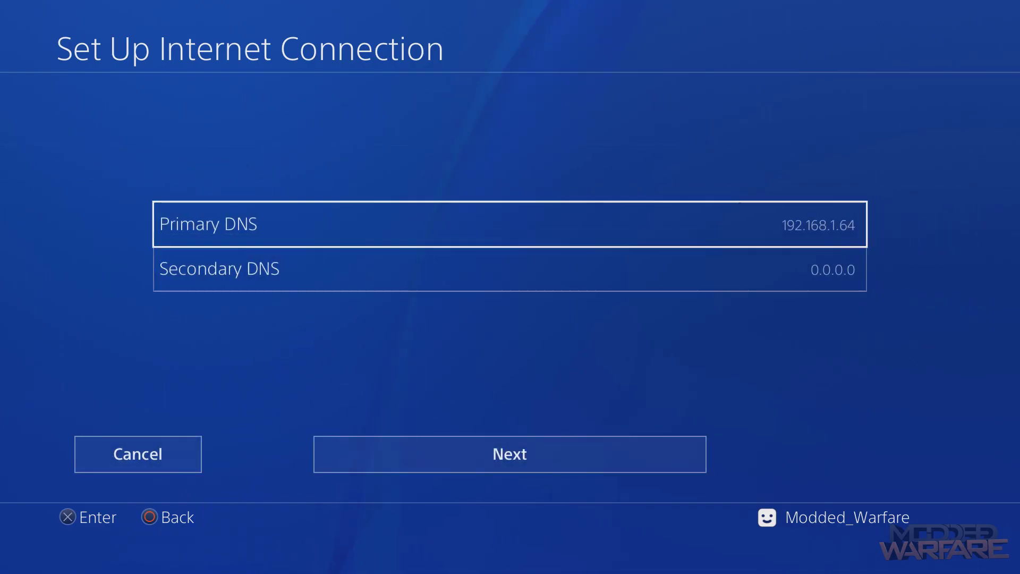
Set the Primary DNS to 108.61.128.158
key("Return")
key("BackSpace")
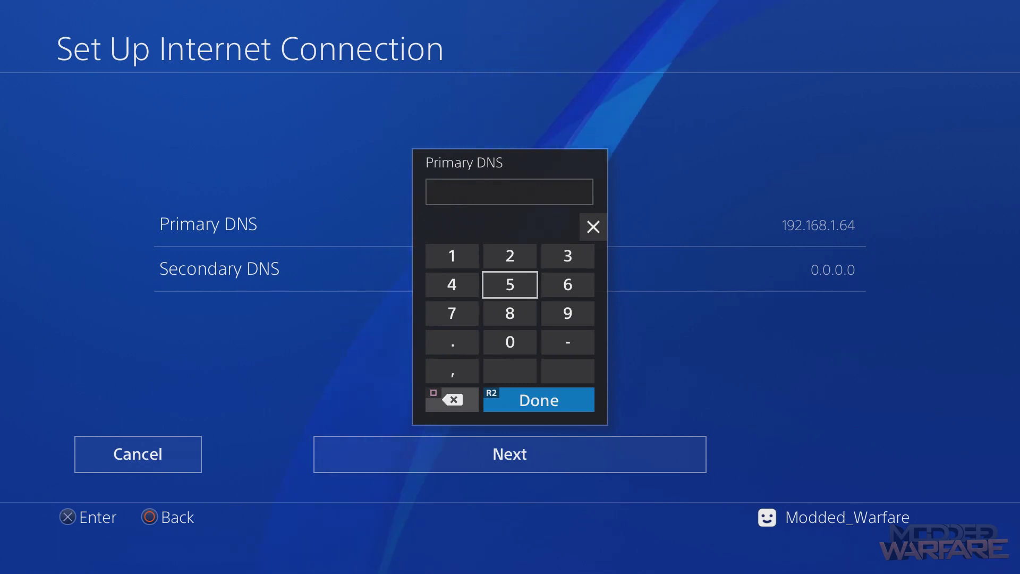
key("Left")
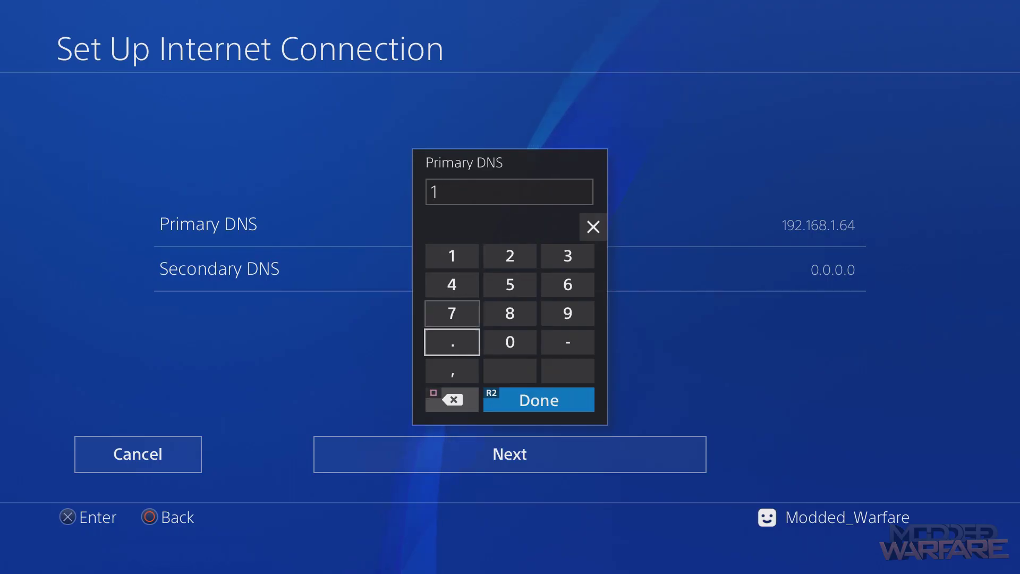
key("Left")
type(".")
key("Up")
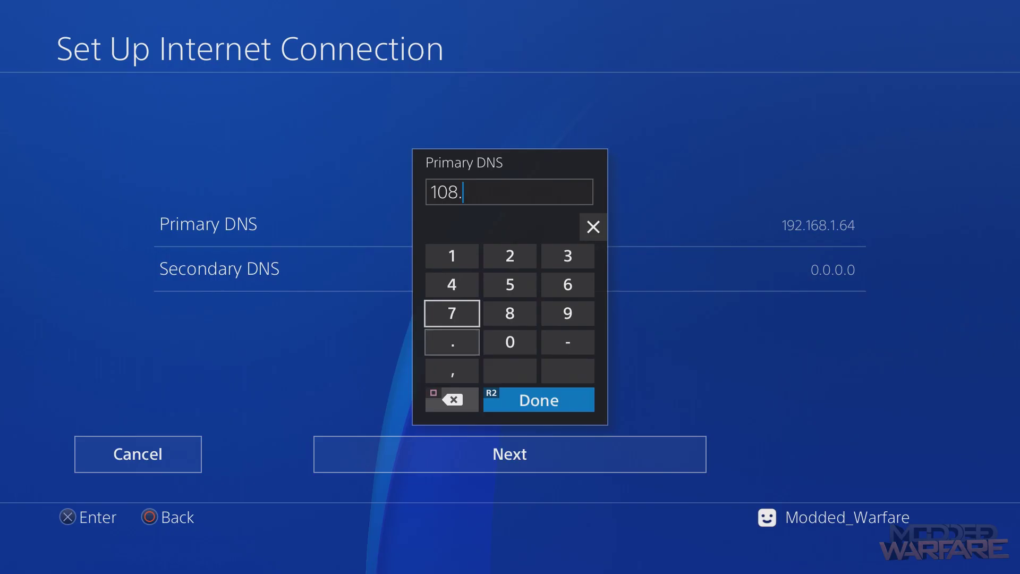
key("Up")
key("Right")
key("Left")
key("Left")
key("Up")
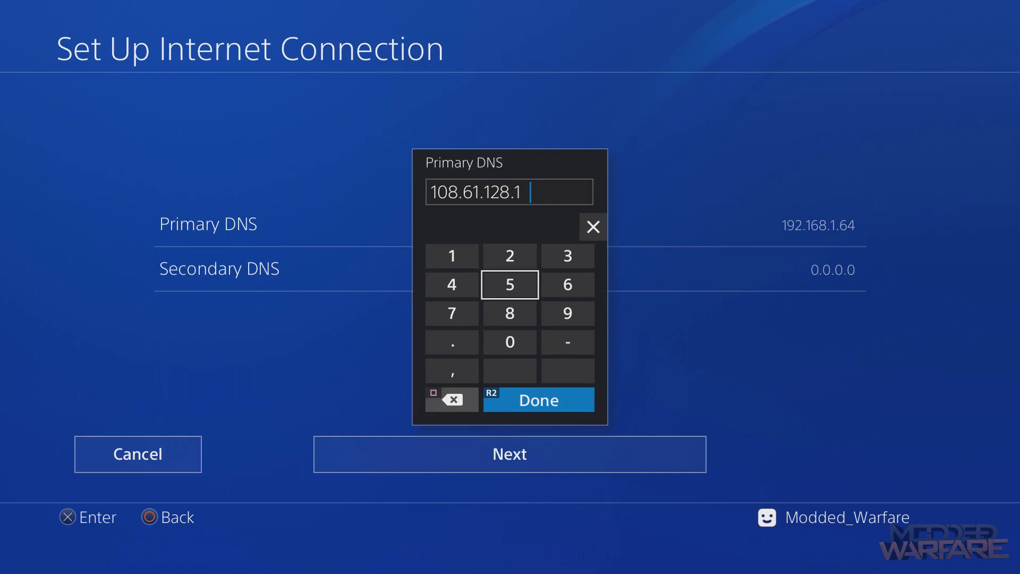
key("Return")
Set the Secondary DNS to 165.227.83.145
key("Down")
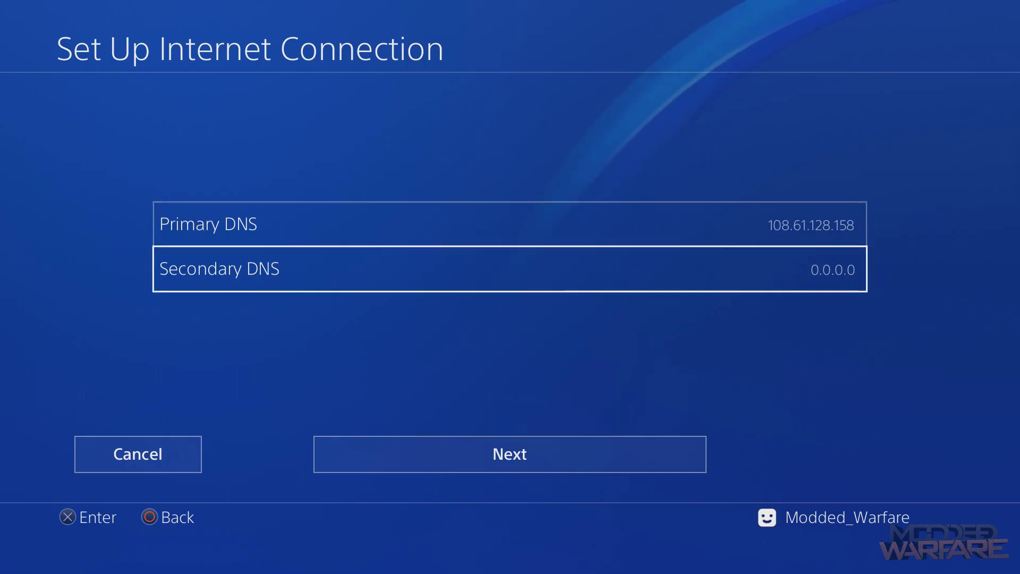
key("Return")
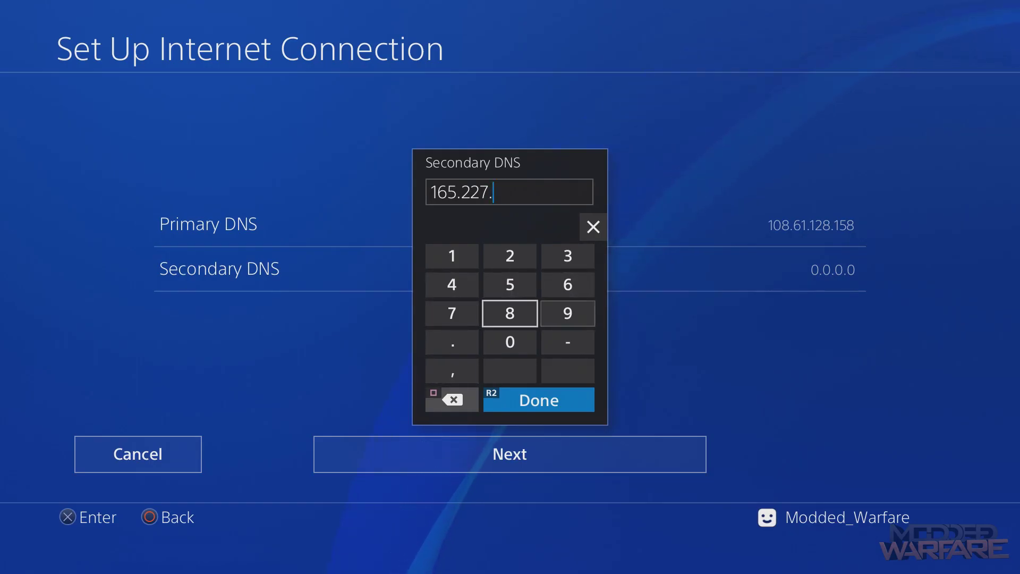
type("83.1")
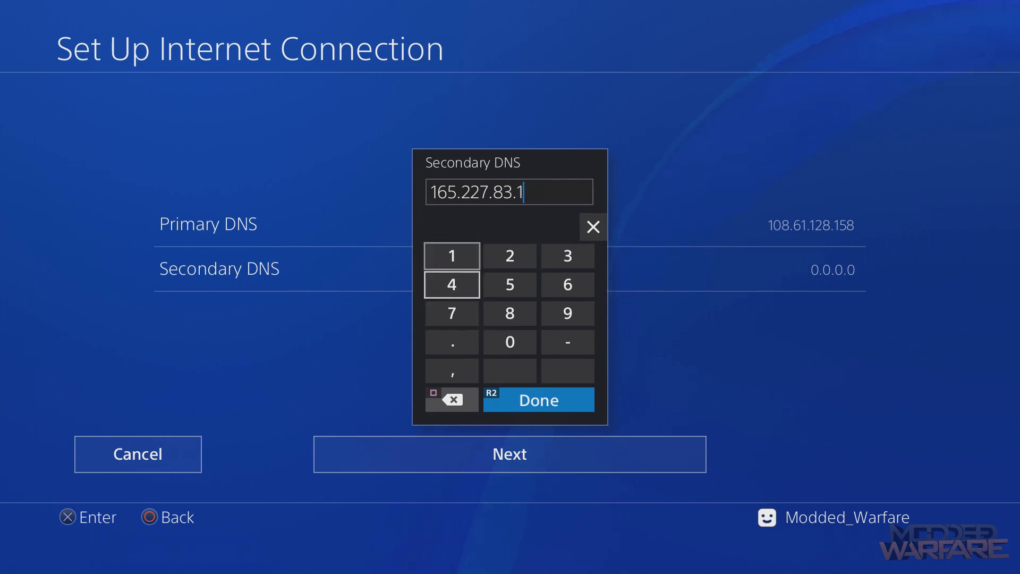
key("Down")
key("Down")
key("Return")
key("Up")
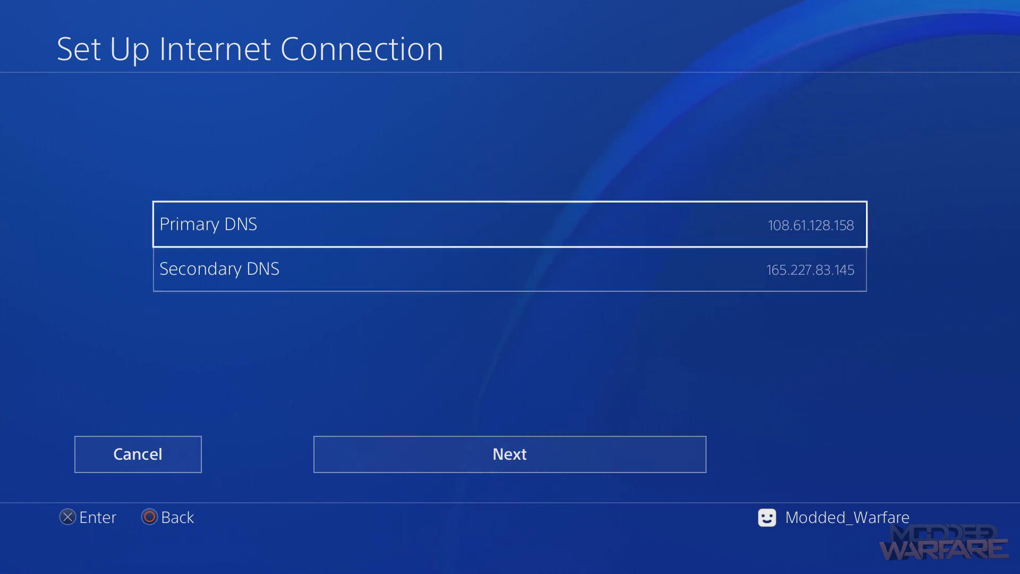
Accept the DNS addresses, set MTU to Automatic and finish updating the internet settings
key("Down")
key("Down")
key("Return")
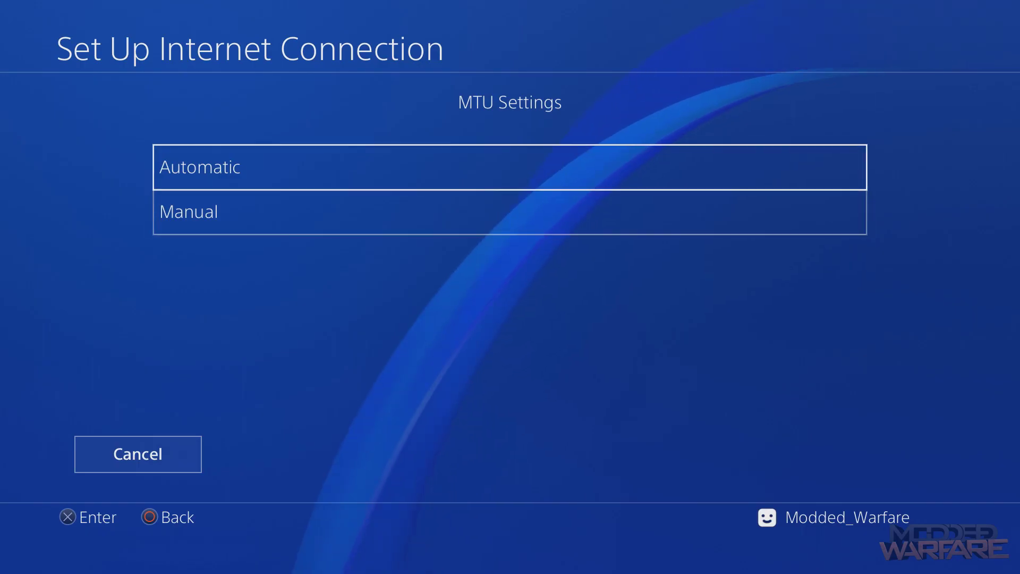
key("Return")
key("Return")
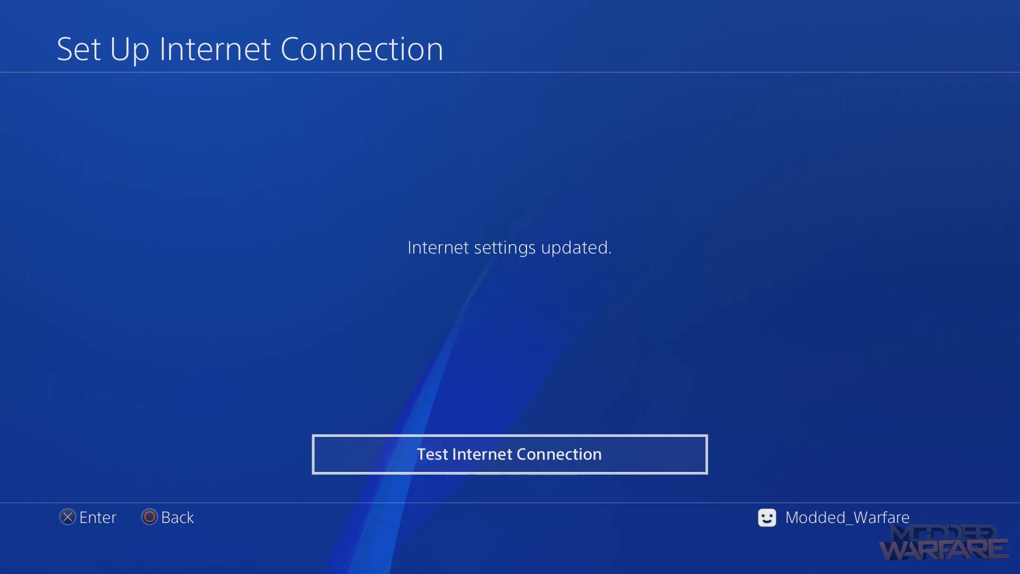
Skip the connection test and leave Network for the main Settings list
key("Escape")
key("Down")
key("Down")
key("Down")
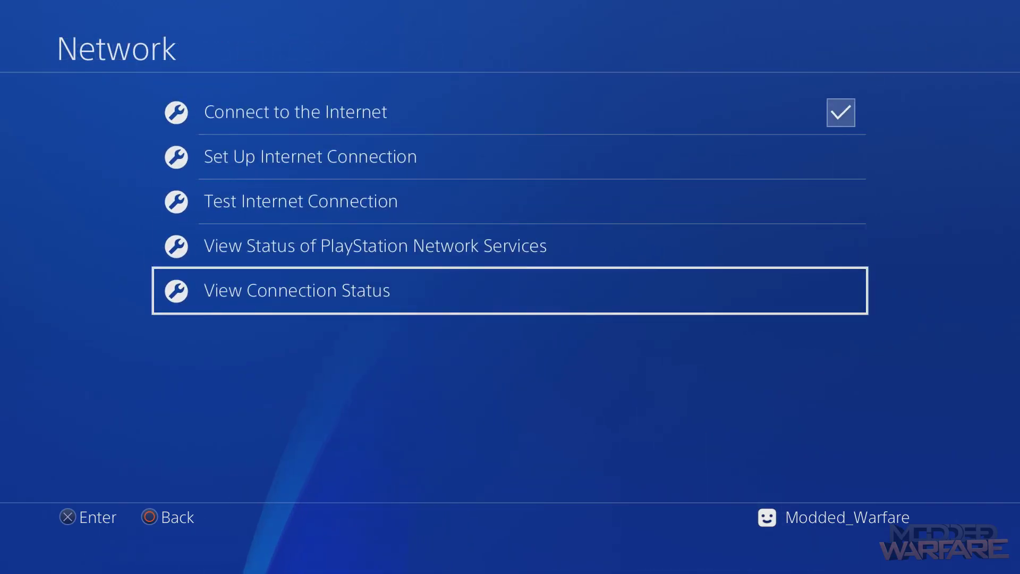
key("Up")
key("Up")
key("Escape")
Open the User's Guide under User's Guide/Helpful Info
key("Up")
key("Up")
key("Up")
key("Up")
key("Up")
key("Up")
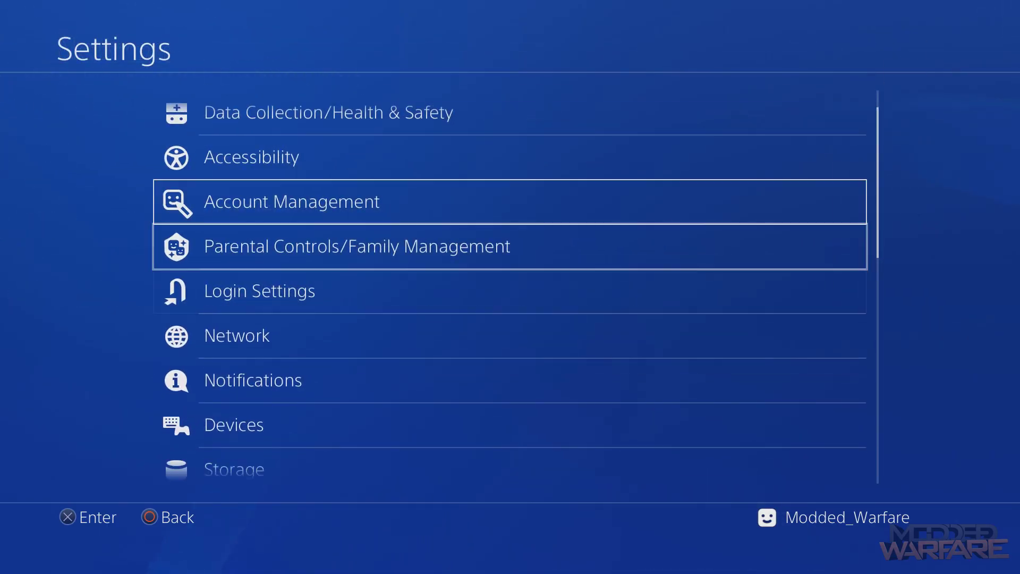
key("Return")
key("Return")
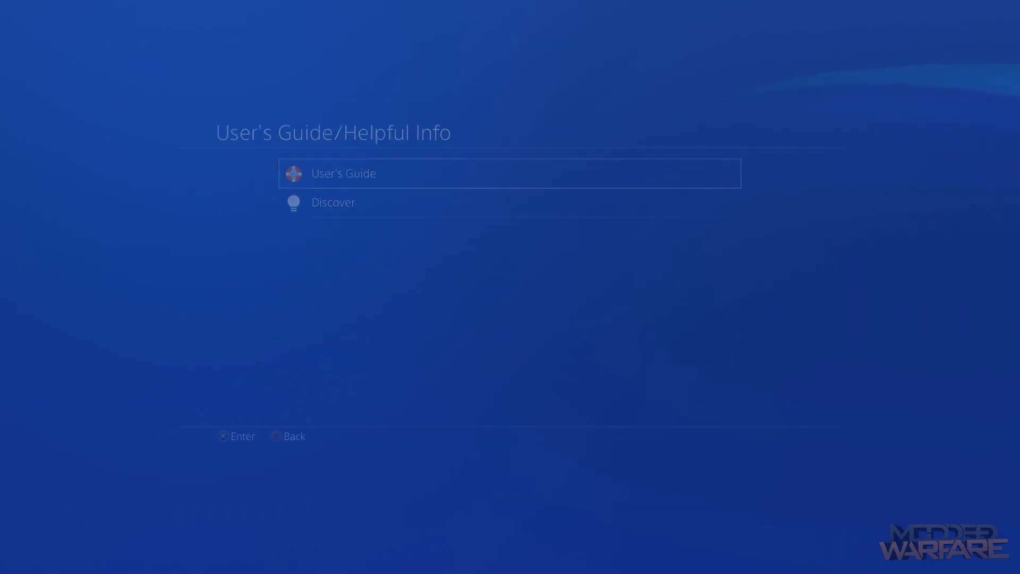
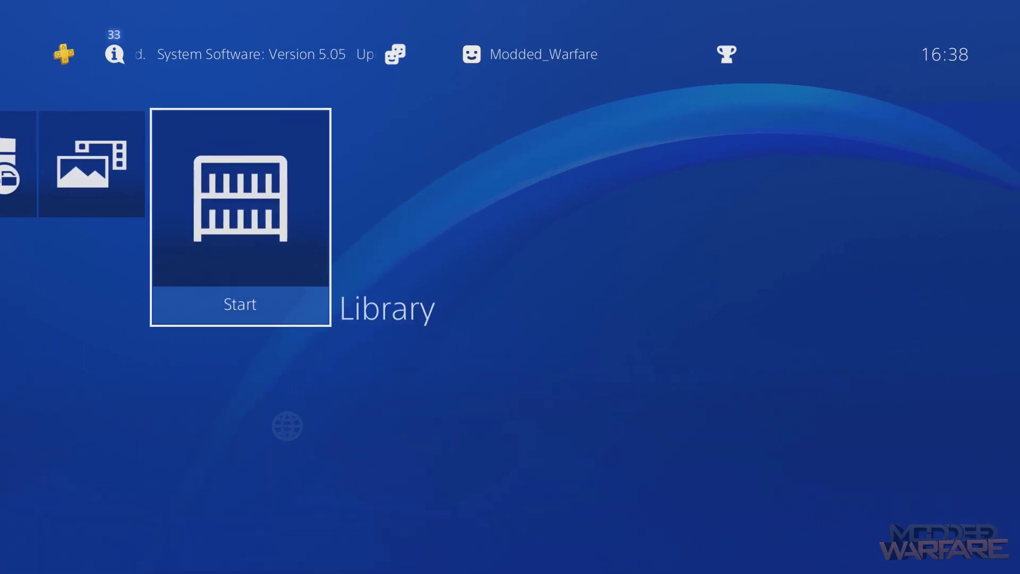
Reopen Settings from the home screen
key("Up")
key("Left")
key("Return")
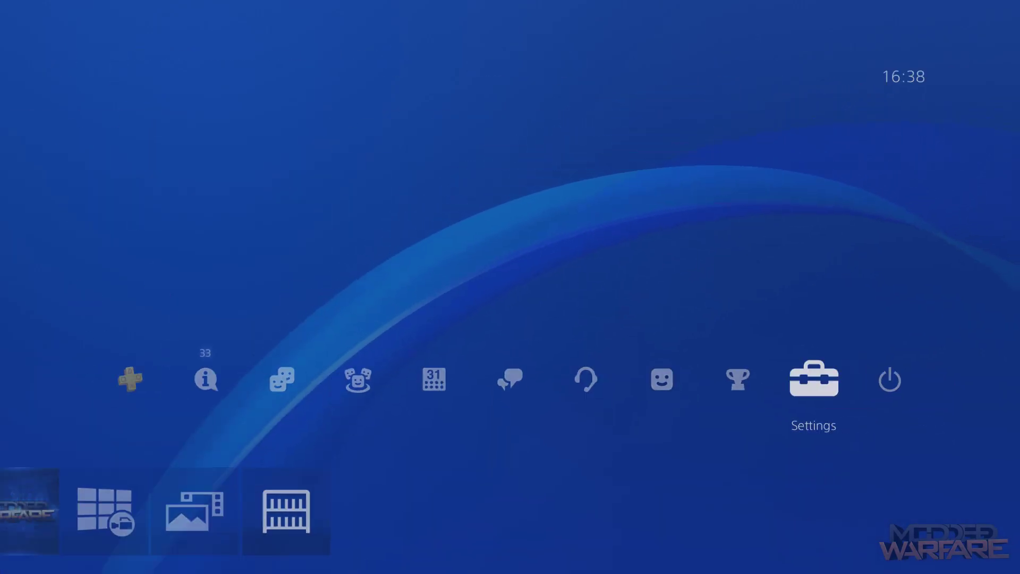
Enter User's Guide/Helpful Info in the console settings
key("Up")
key("Up")
key("Up")
key("Return")
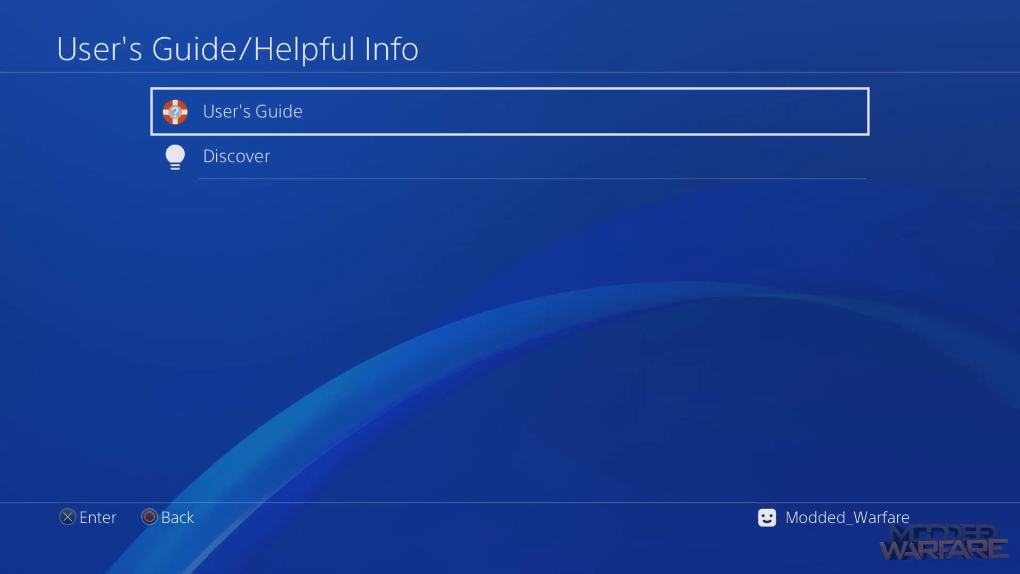
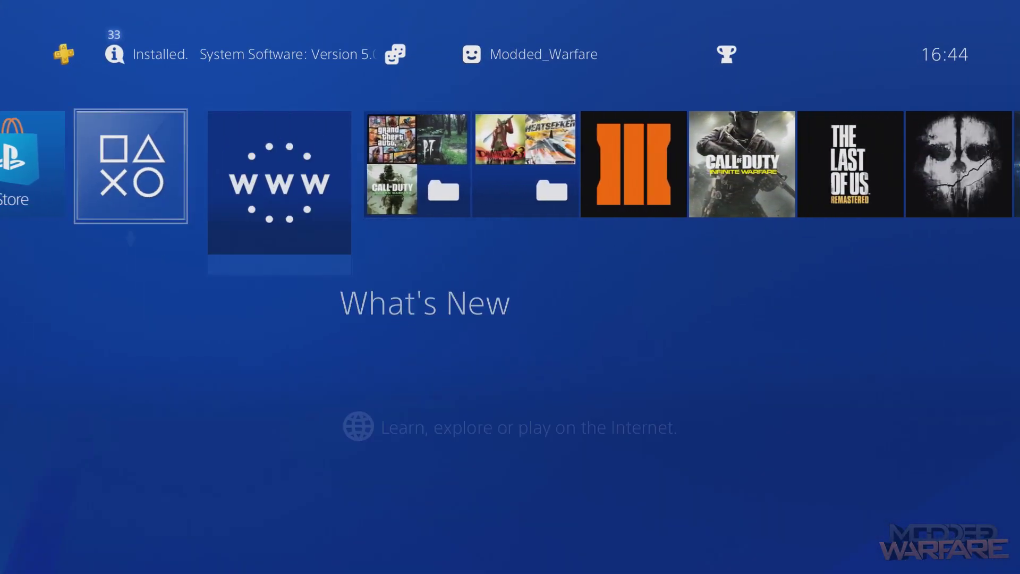
key("Right")
key("Left")
key("Right")
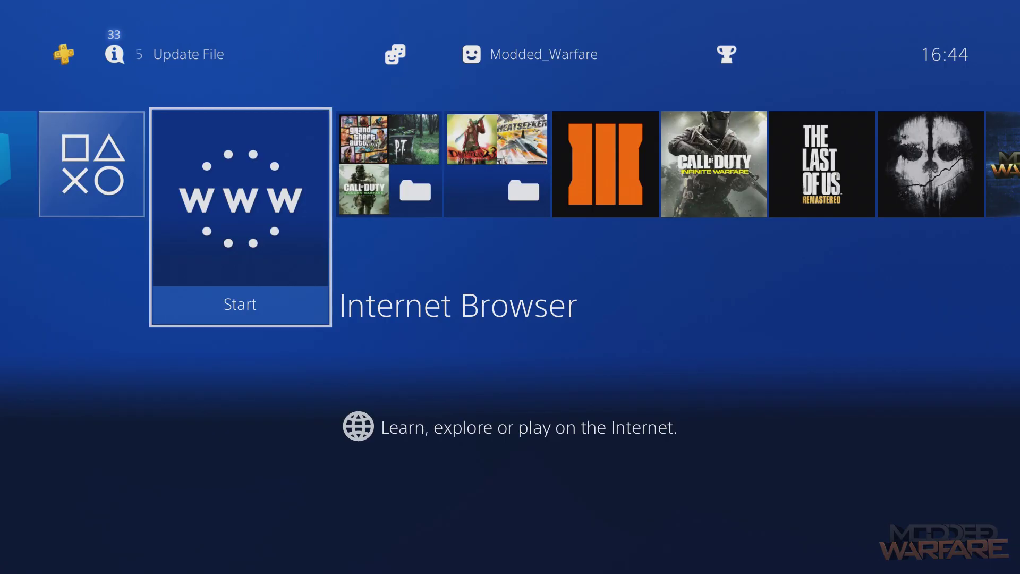
key("Left")
key("Right")
key("Right")
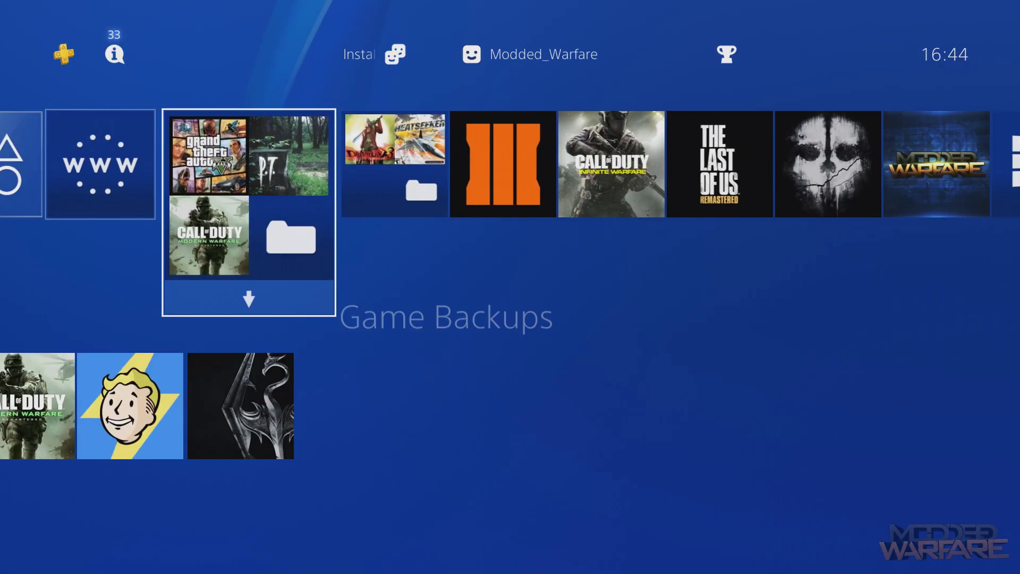
key("Left")
key("Left")
key("Right")
key("Right")
key("Left")
key("Left")
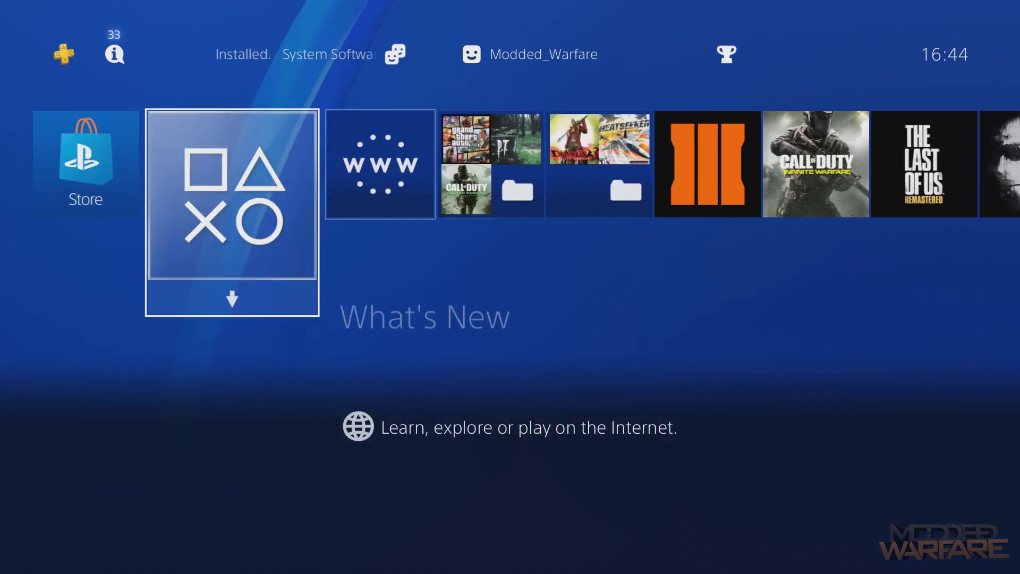
Start the Internet Browser from the home screen
key("Right")
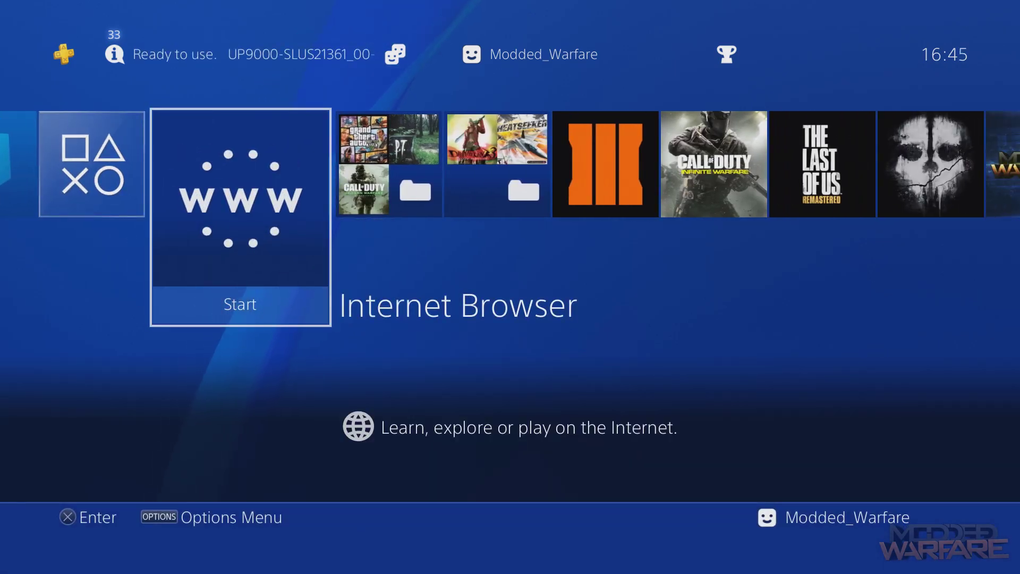
key("Left")
key("Right")
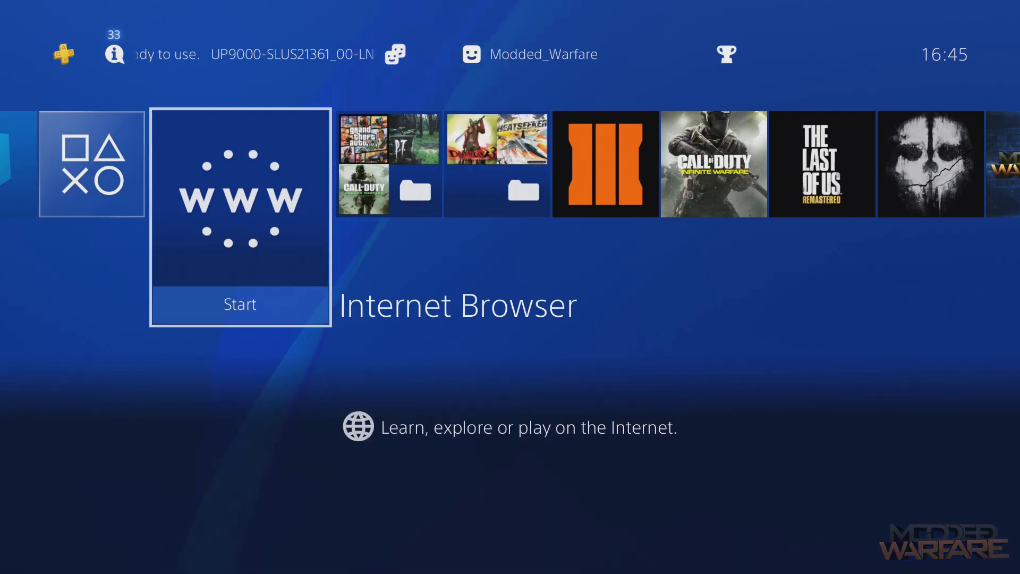
key("Return")
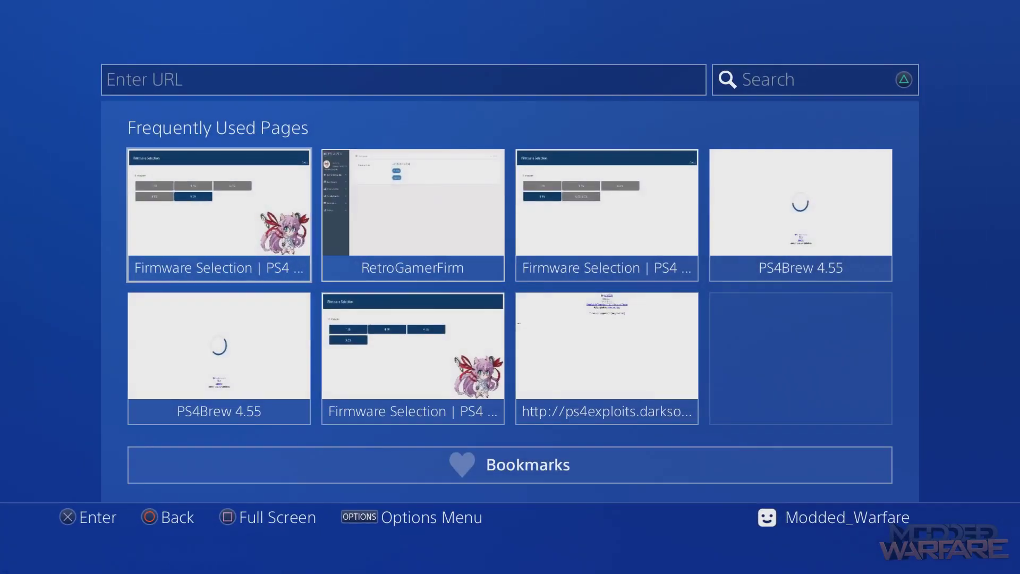
key("Right")
key("Right")
key("Down")
key("Left")
key("Left")
key("Right")
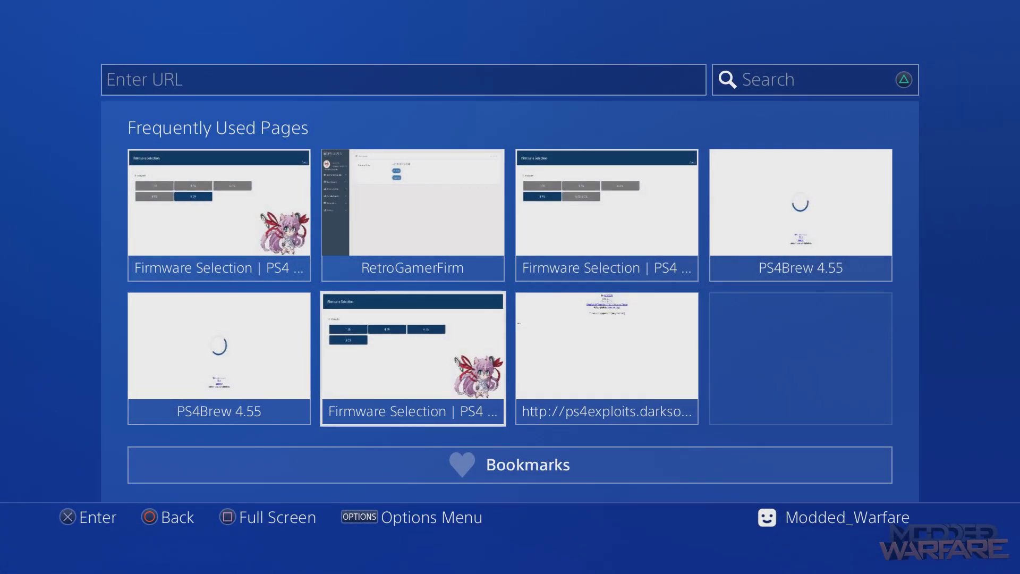
key("Right")
key("Left")
key("Left")
key("Right")
key("Right")
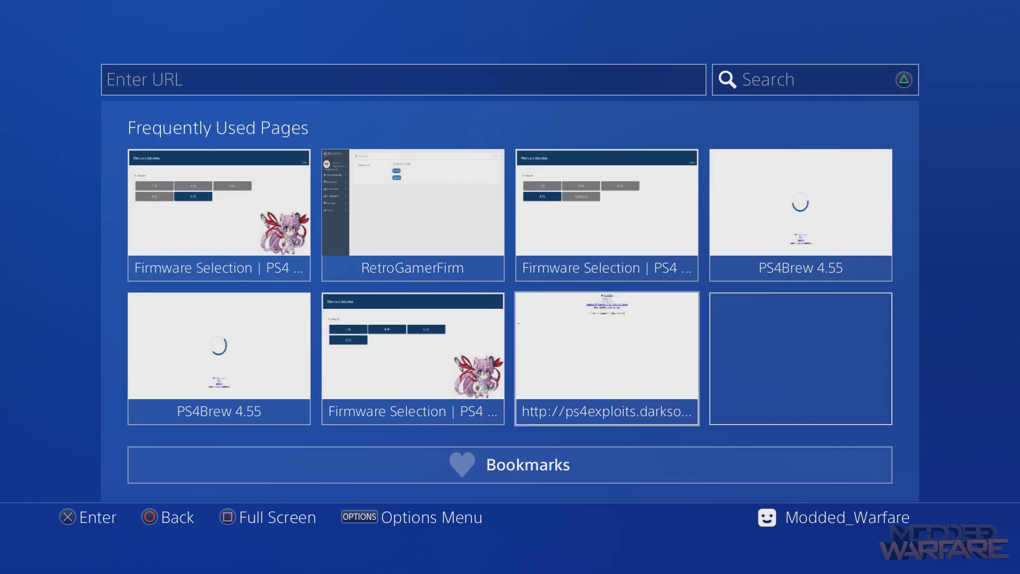
key("Right")
key("Left")
key("Left")
key("Right")
key("Right")
key("Left")
key("Left")
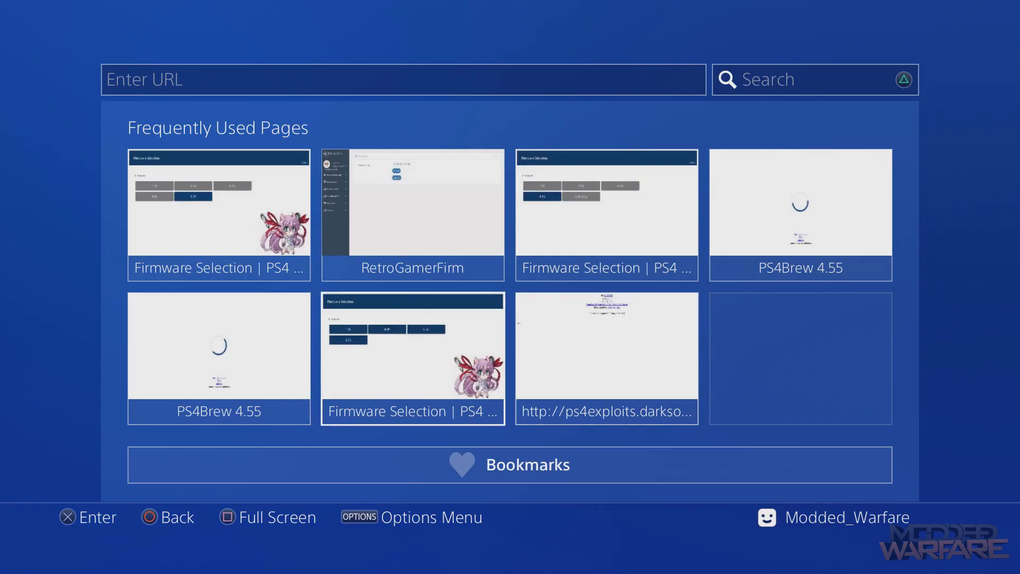
key("Left")
key("Right")
key("Right")
key("Left")
key("Left")
key("Right")
key("Right")
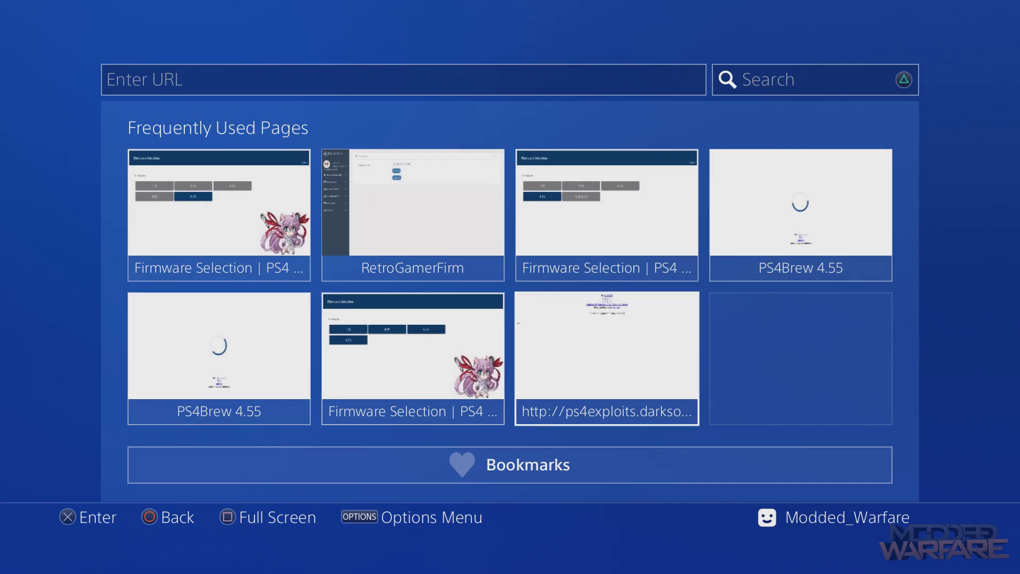
Highlight the first Firmware Selection page among the Frequently Used Pages
key("Left")
key("Left")
key("Up")
key("Up")
key("Down")
key("Up")
key("Down")
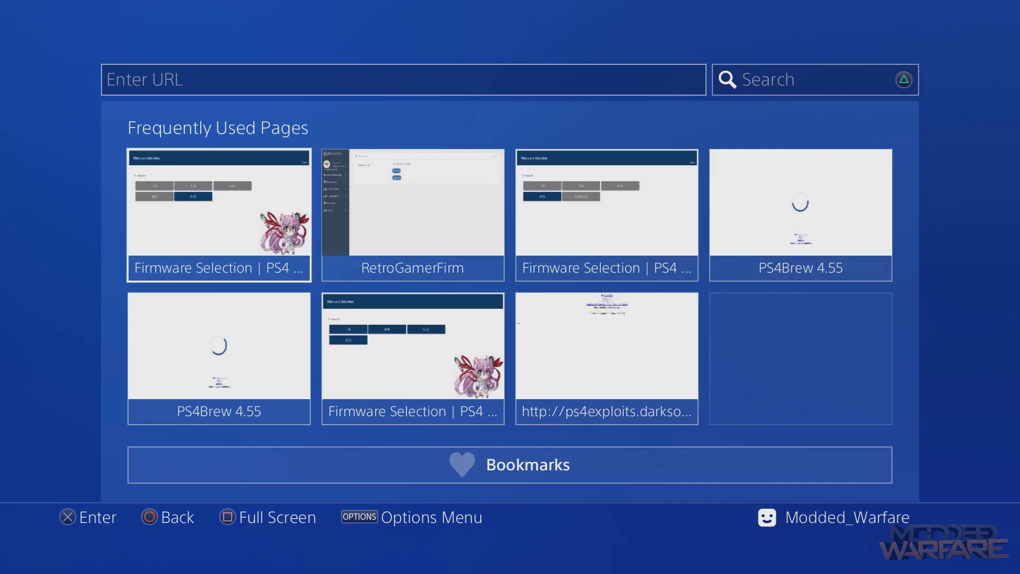
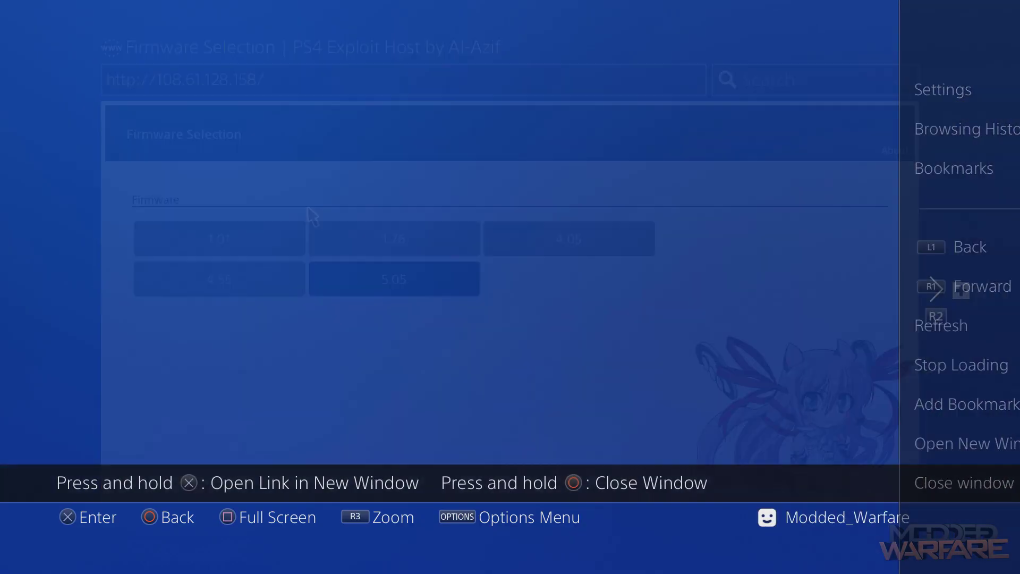
Begin a new web address in the browser with the letter p
key("Up")
key("Return")
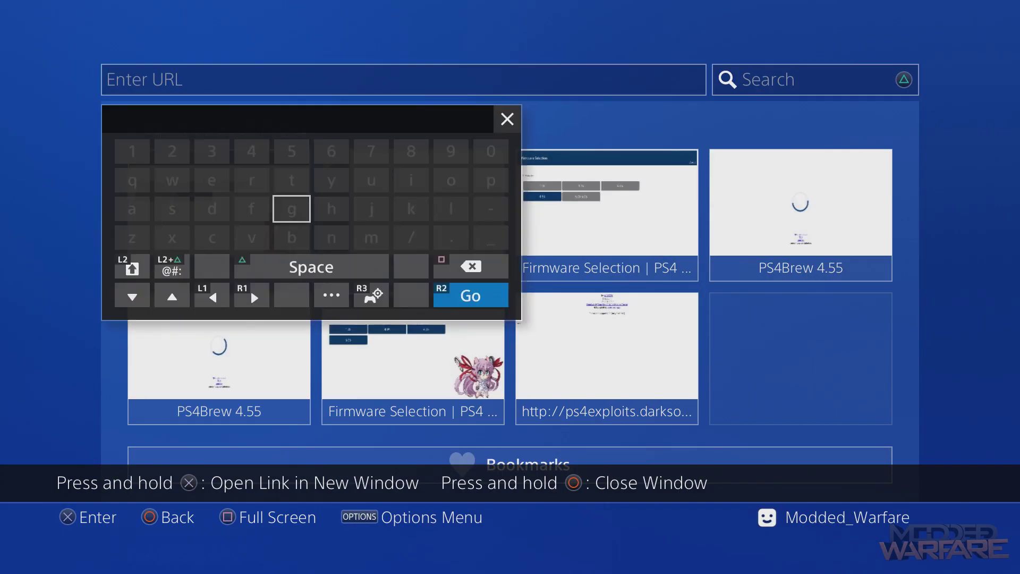
key("Right")
key("Right")
key("Right")
key("Right")
key("Right")
key("Up")
key("Return")
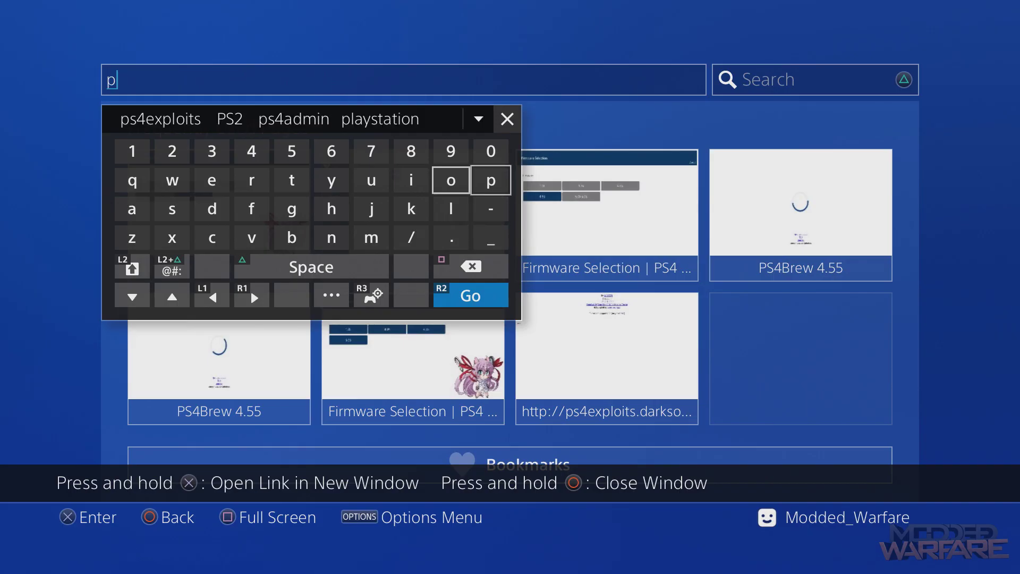
key("Left")
key("Left")
key("Left")
key("Left")
key("Left")
key("Left")
key("Left")
key("Left")
key("Up")
key("Up")
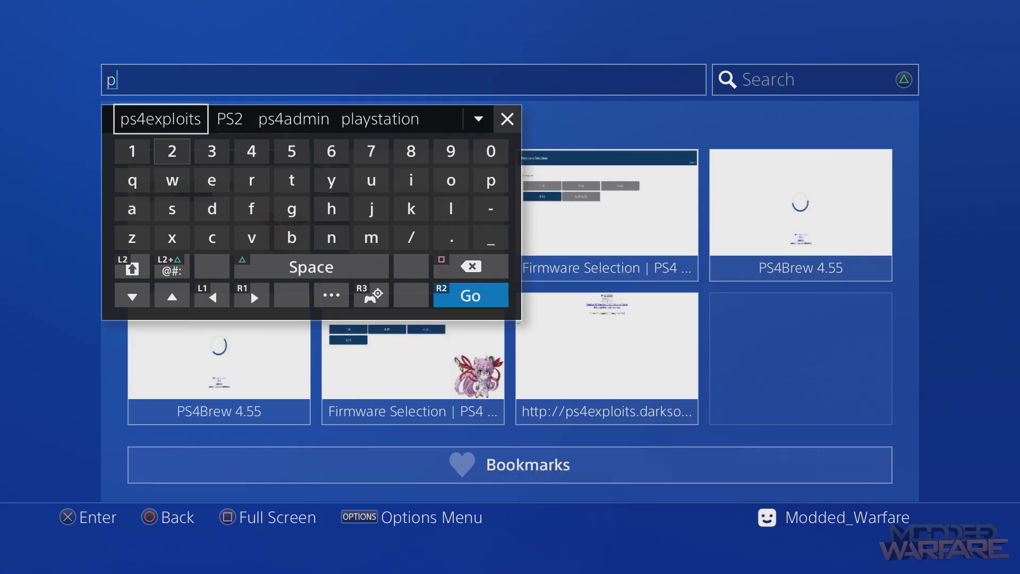
key("Return")
key("Up")
key("Return")
key("Return")
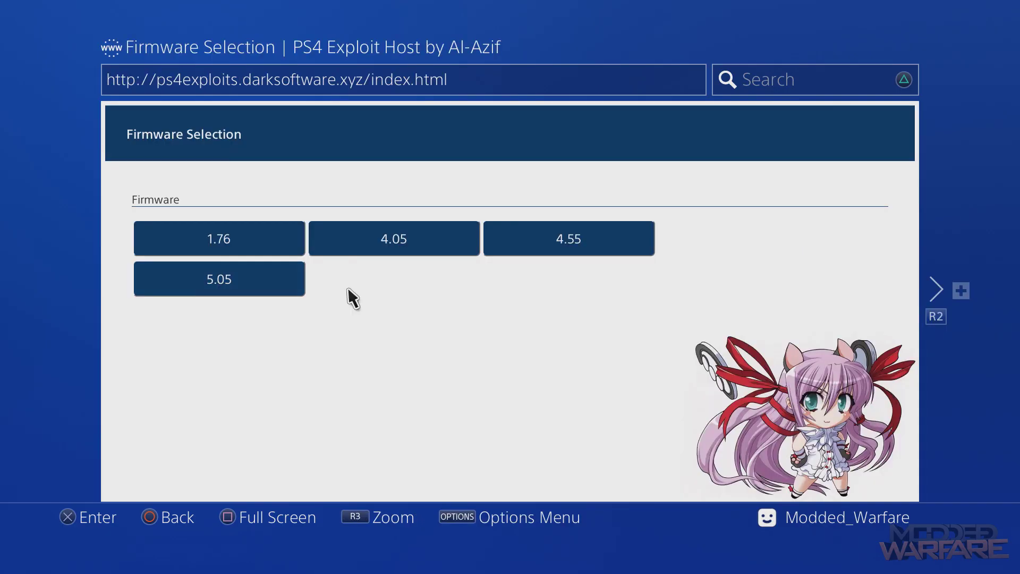
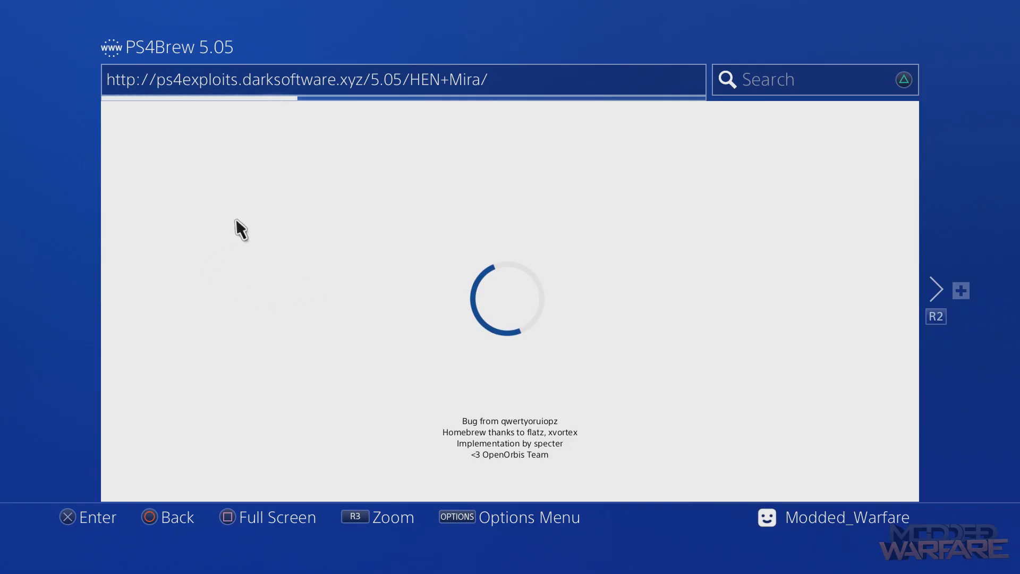
Close the browser window showing the PS4Brew 5.05 HEN+Mira page
key("Menu")
key("Down")
key("Down")
key("Down")
key("Down")
key("Down")
key("Down")
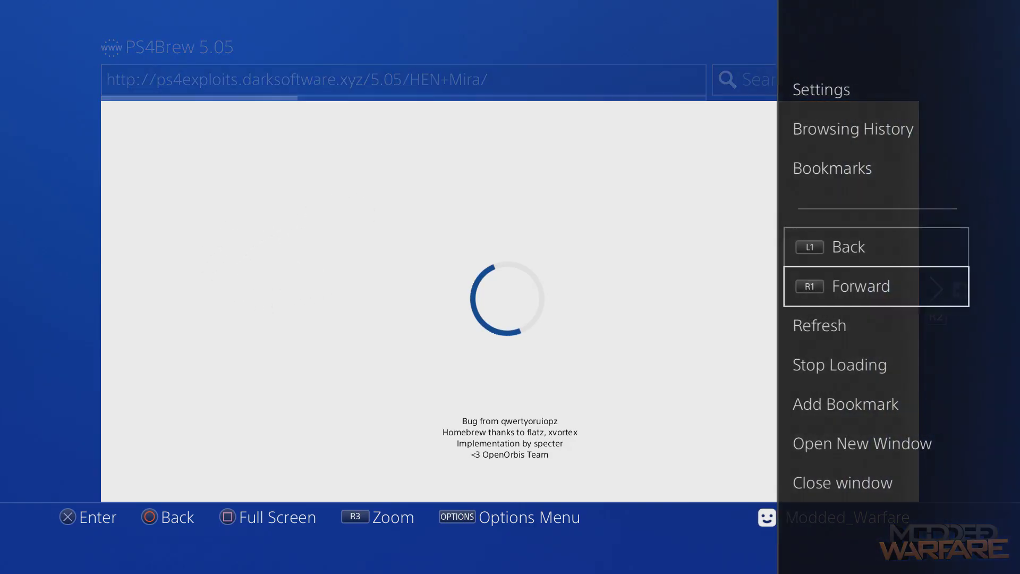
key("Return")
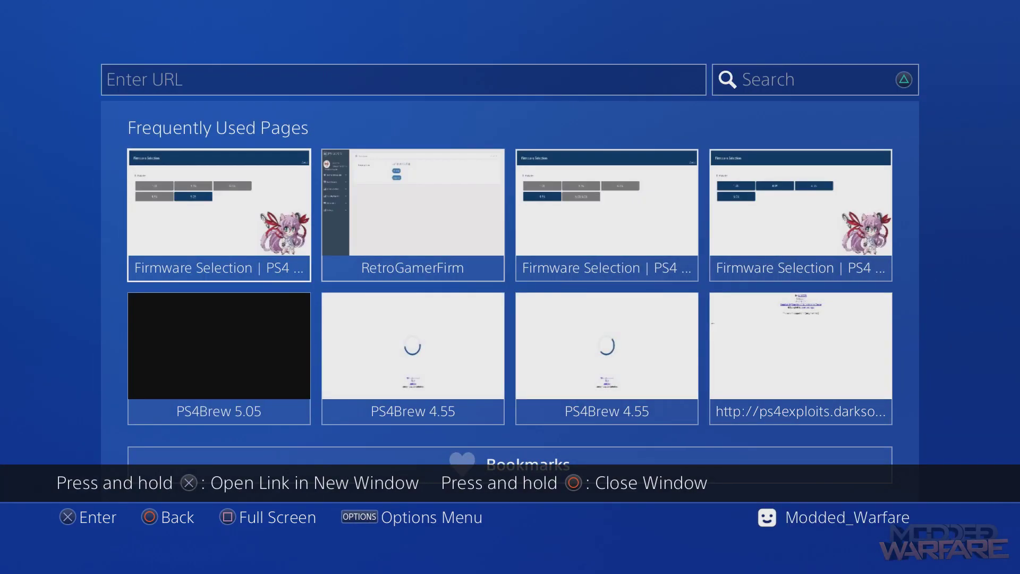
key("Return")
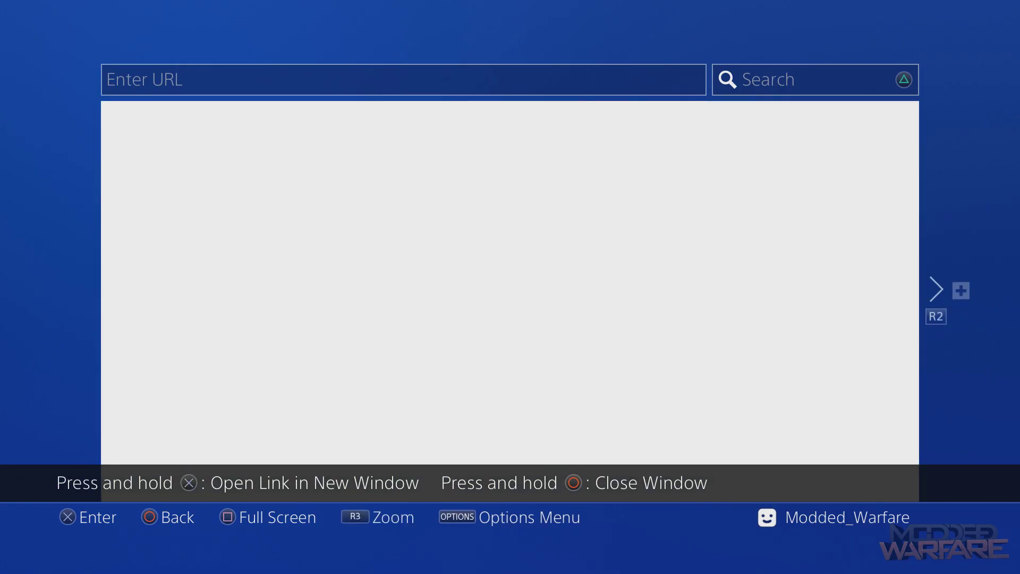
key("Menu")
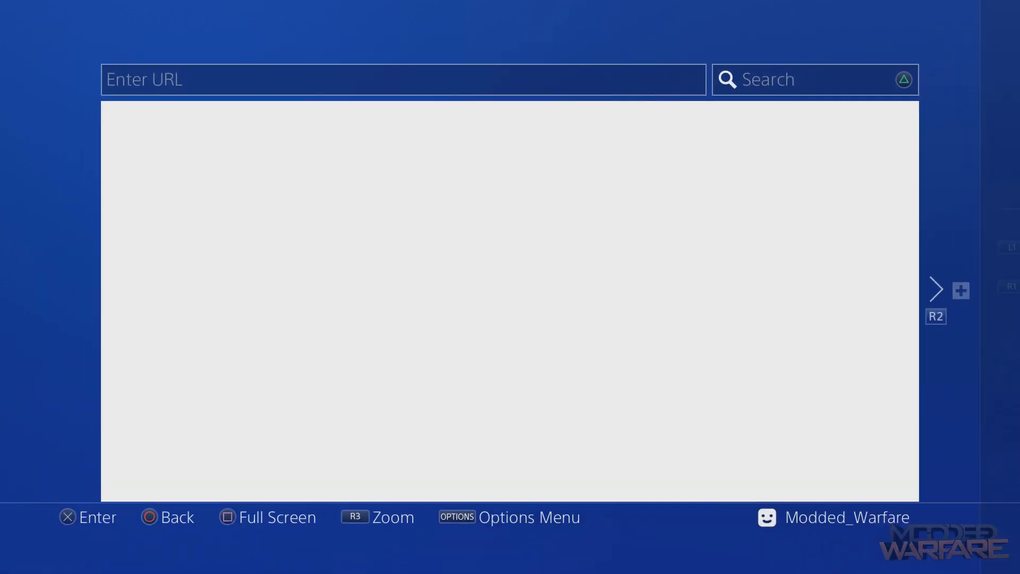
key("Menu")
key("Down")
key("Down")
key("Down")
key("Down")
key("Down")
key("Down")
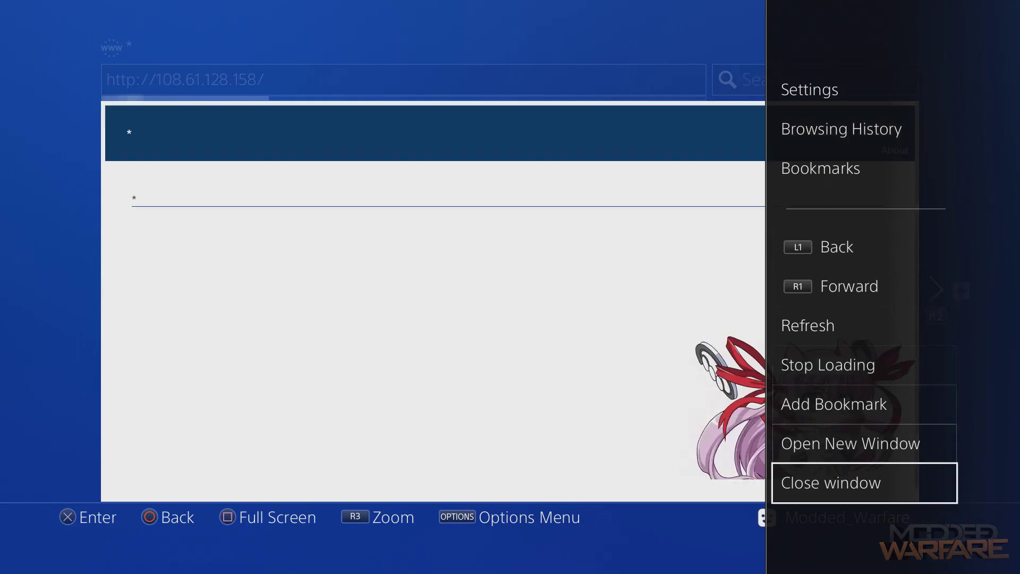
key("Return")
Start deleting frequently used pages and mark the RetroGamerFirm page for removal
key("Menu")
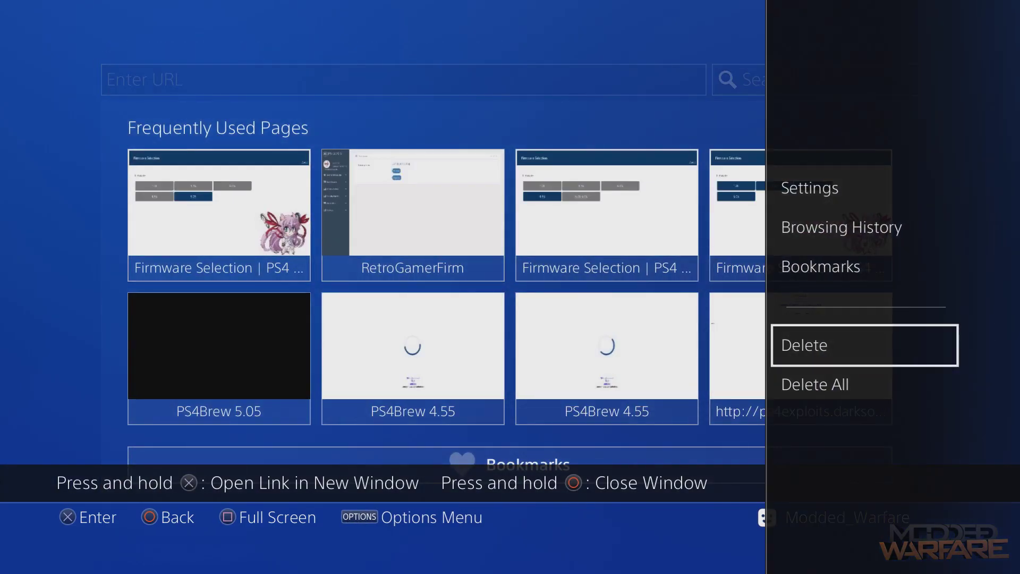
key("Return")
key("Right")
key("Right")
key("Left")
key("Return")
key("Right")
key("Right")
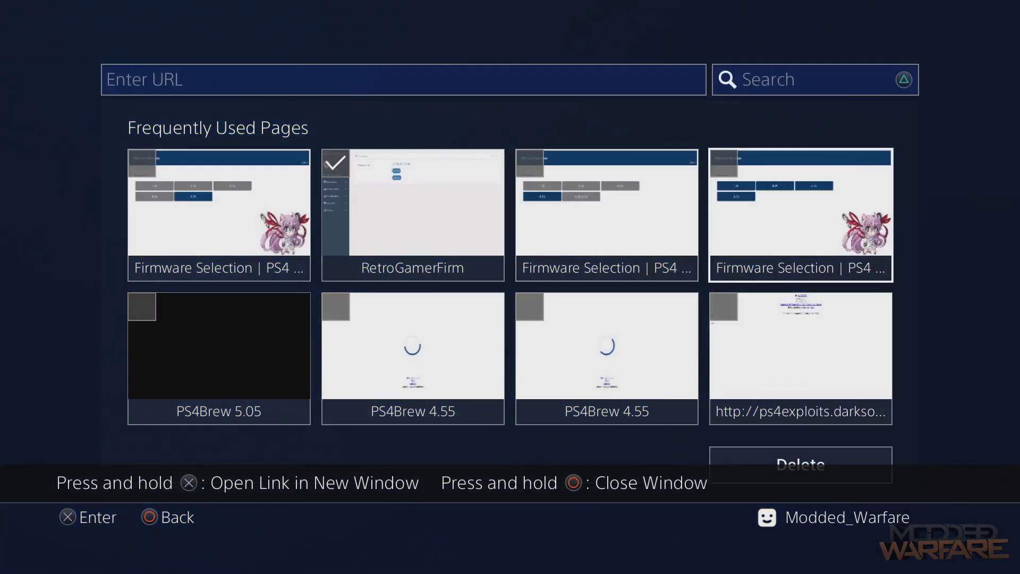
key("Down")
key("Return")
key("Left")
key("Return")
key("Left")
key("Return")
key("Left")
key("Return")
key("Right")
key("Right")
key("Right")
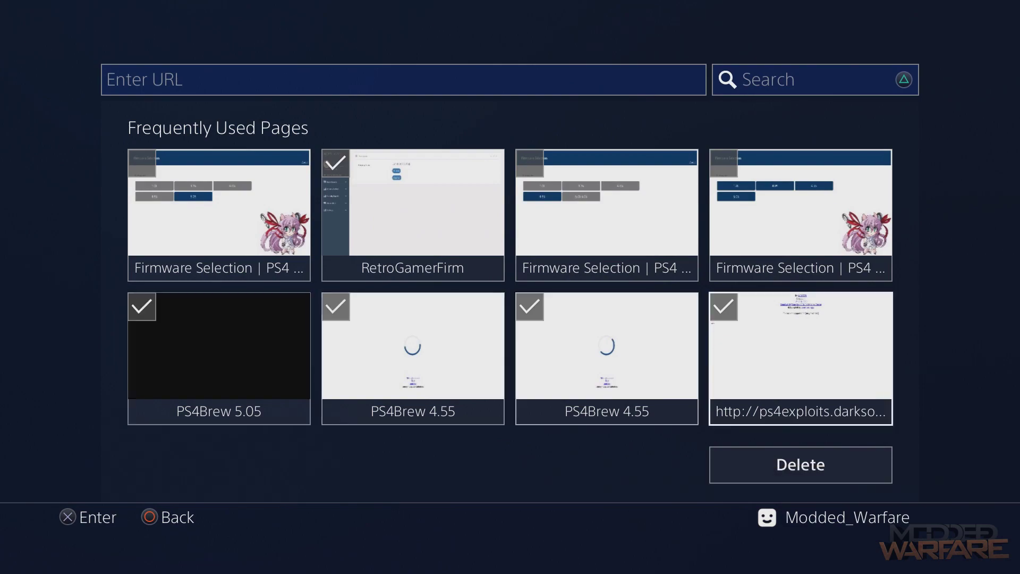
key("Down")
key("Return")
Return to the Internet Browser by way of the home screen and open its Settings
key("super")
key("Return")
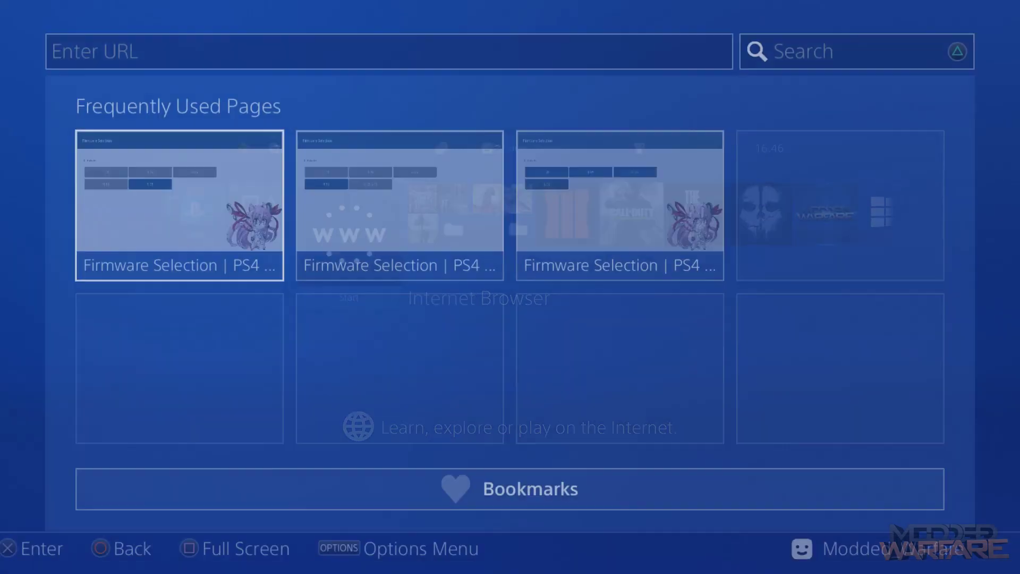
key("Menu")
key("Return")
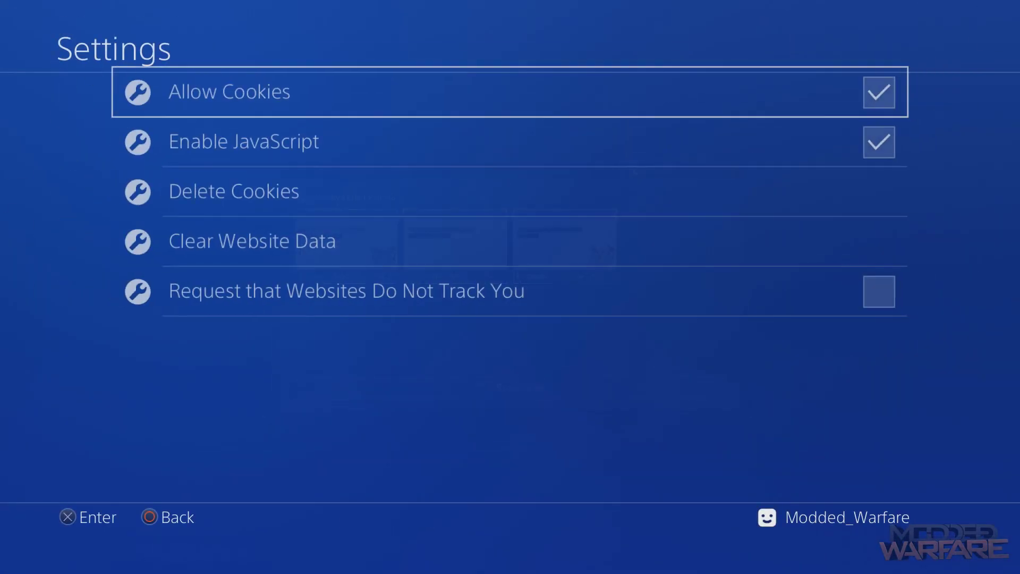
Delete the browser's cookies and clear its website data
key("Return")
key("Down")
key("Down")
key("Return")
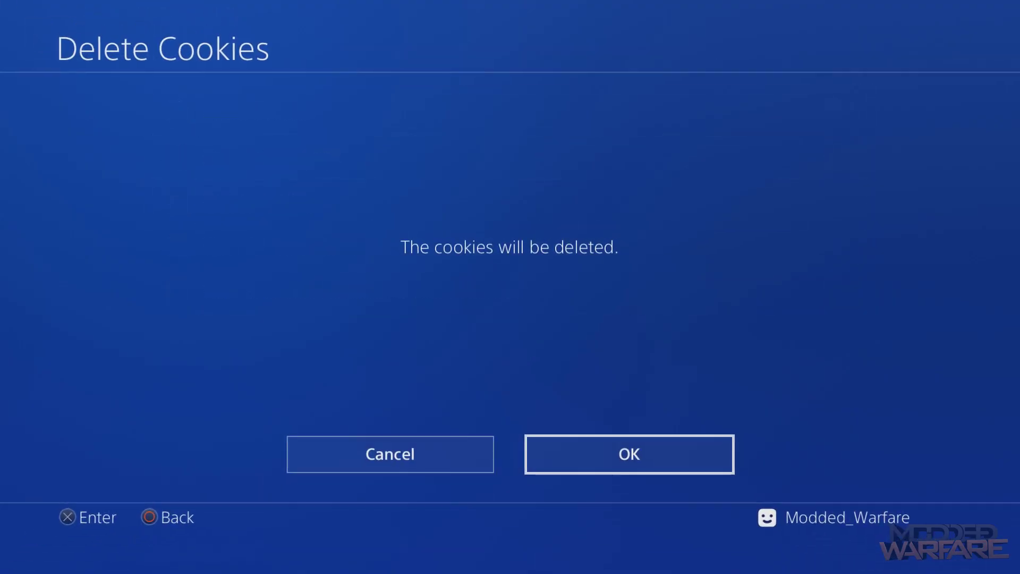
key("Return")
key("Down")
key("Return")
key("Return")
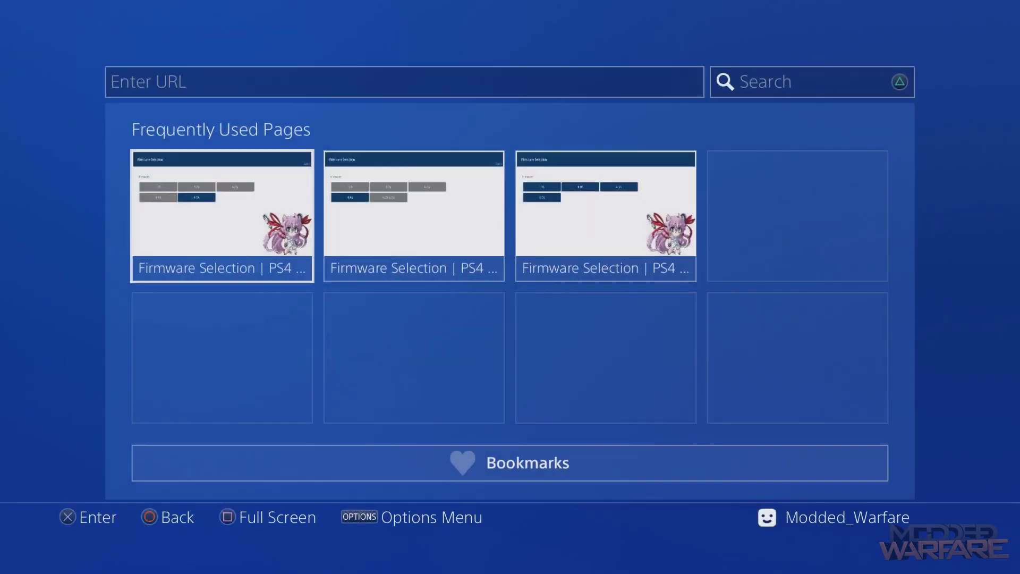
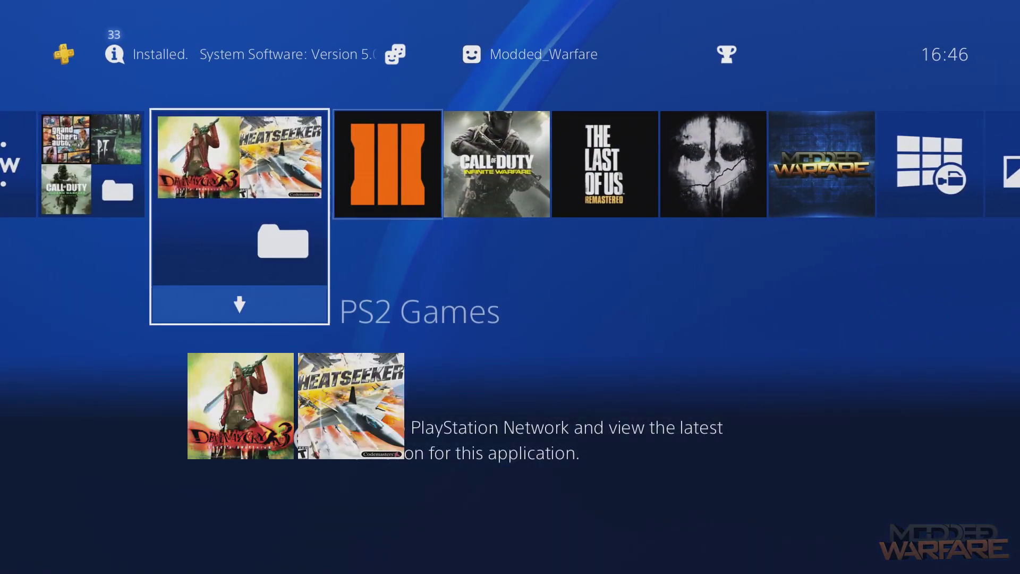
Try to launch Heatseeker from the PS2 Games folder
key("Down")
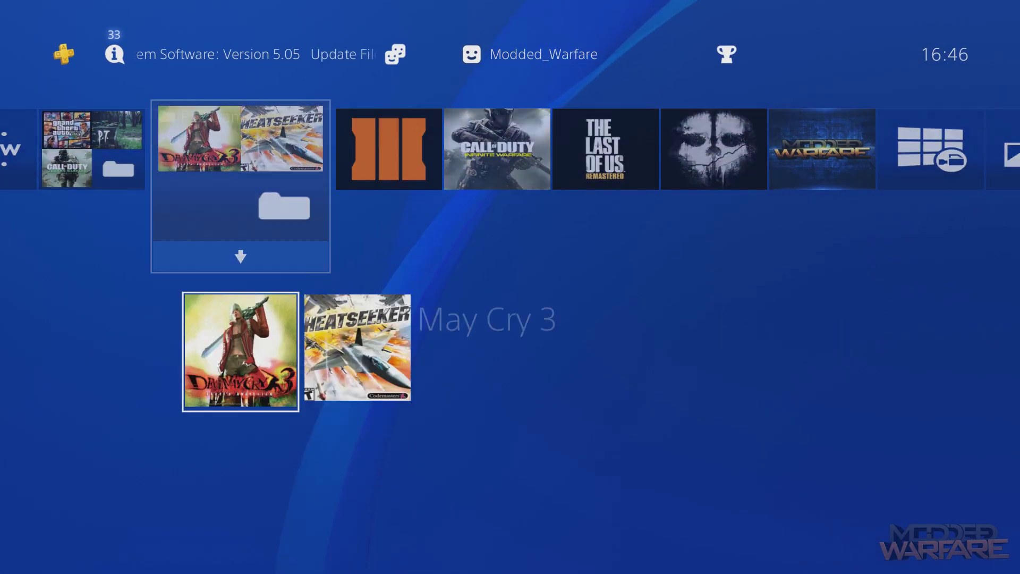
key("Right")
key("Return")
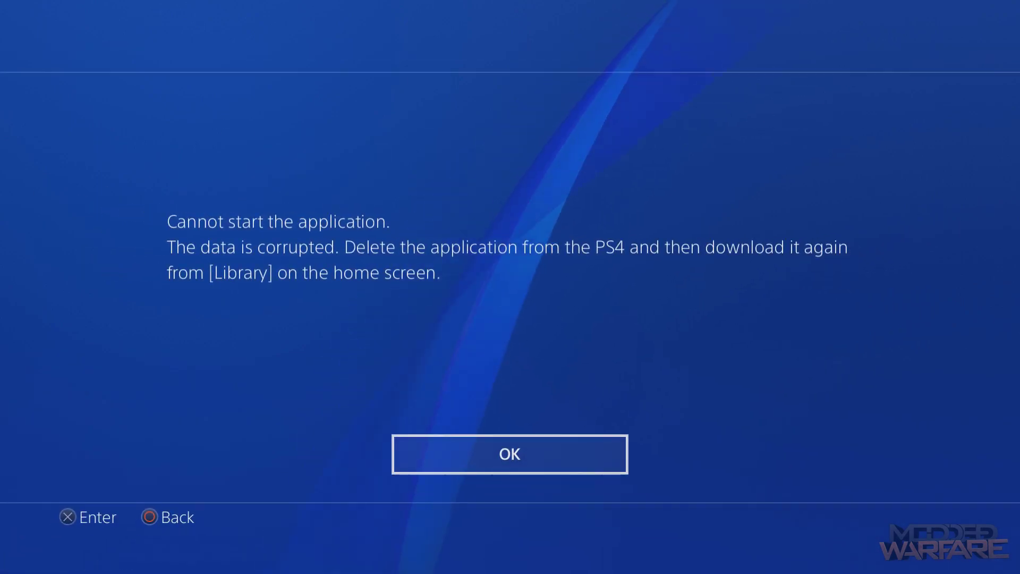
key("Return")
key("Return")
key("Return")
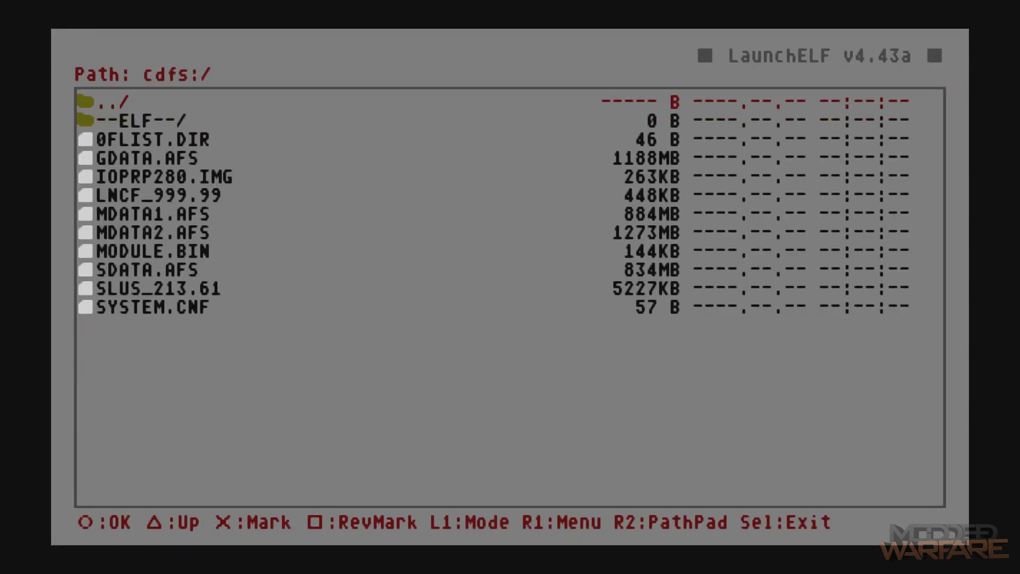
Look through the disc files listed under cdfs:/ in LaunchELF, including the AFS archives and LNCF_999.99
key("Down")
key("Down")
key("Down")
key("Down")
key("Down")
key("Down")
key("Down")
key("Up")
key("Up")
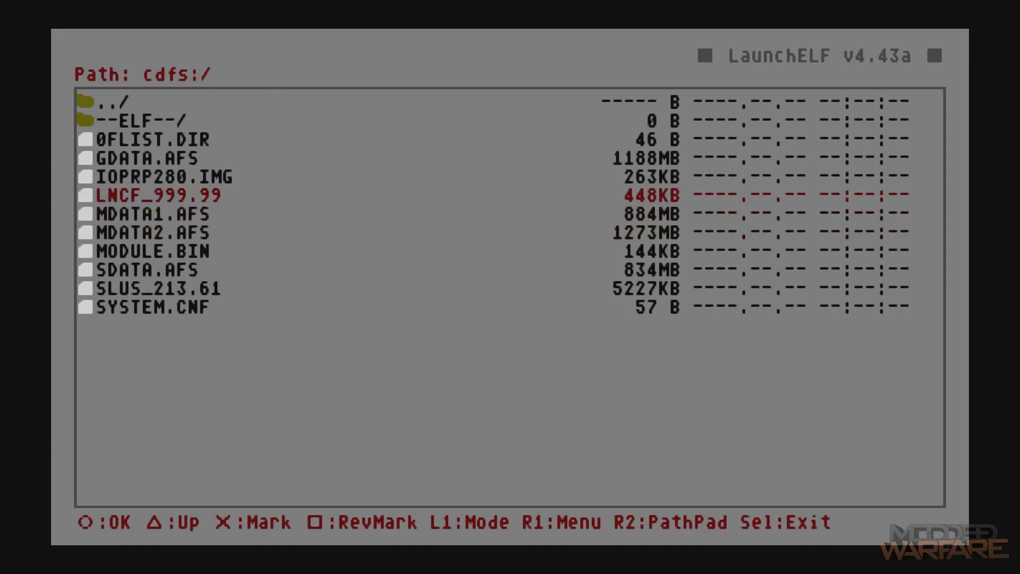
key("Up")
key("Up")
key("Up")
key("Down")
key("Down")
key("Down")
key("Down")
key("Up")
key("Up")
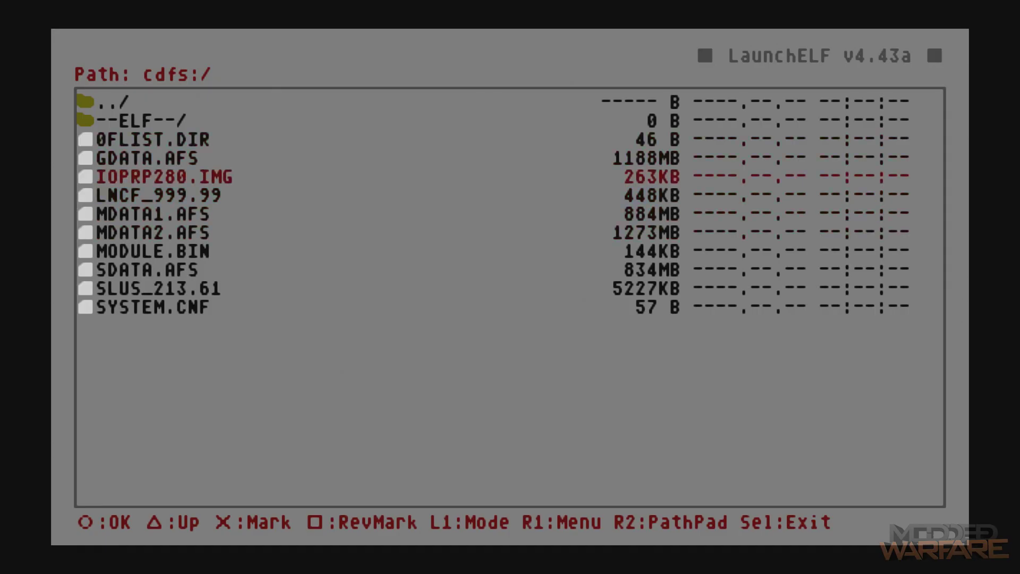
key("Up")
key("Up")
key("Down")
key("Down")
key("Up")
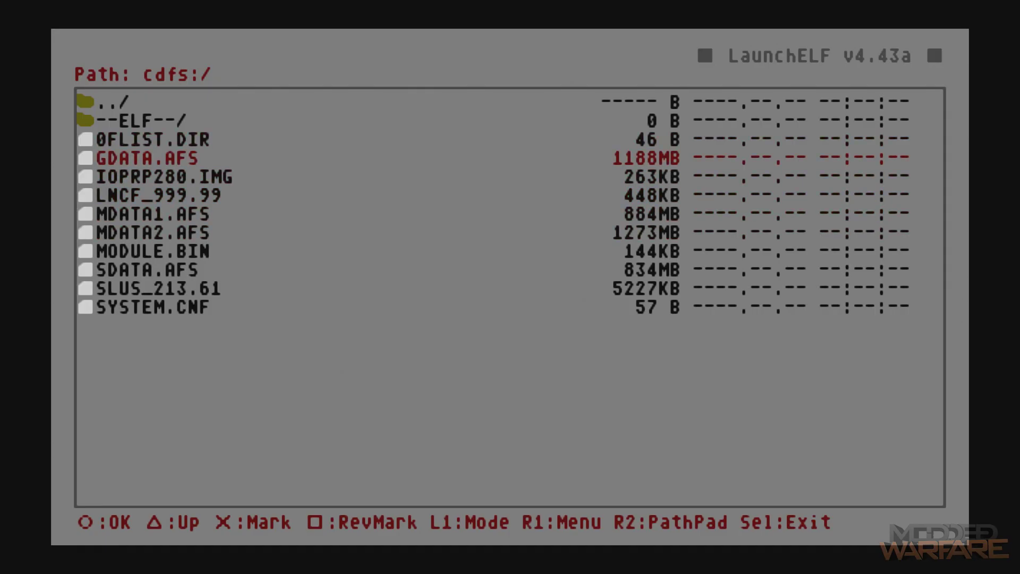
key("Down")
key("Down")
key("Down")
key("Down")
key("Down")
key("Down")
key("Down")
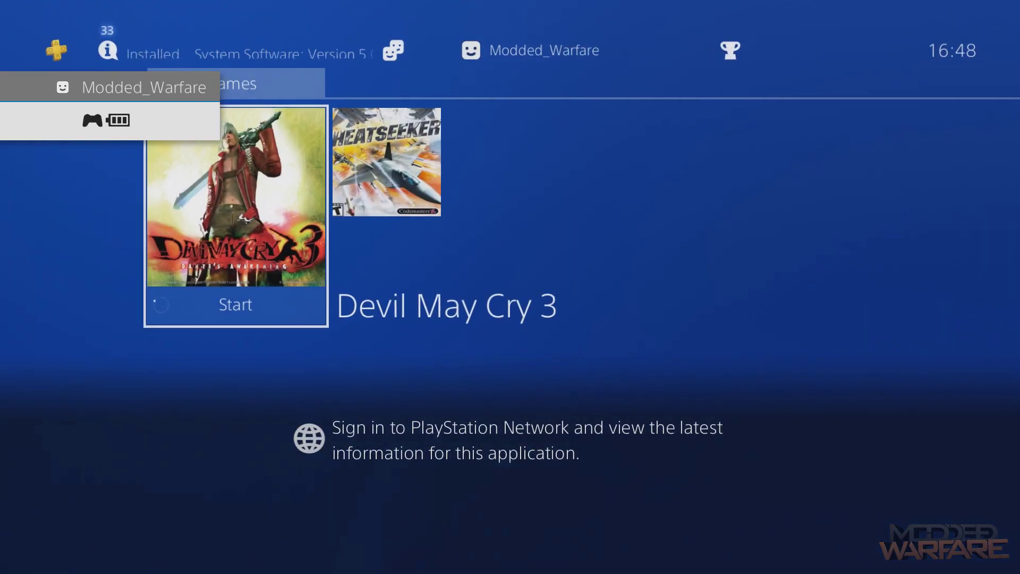
Leave the PS2 Games folder and select the Internet Browser on the PS4 home screen
key("Escape")
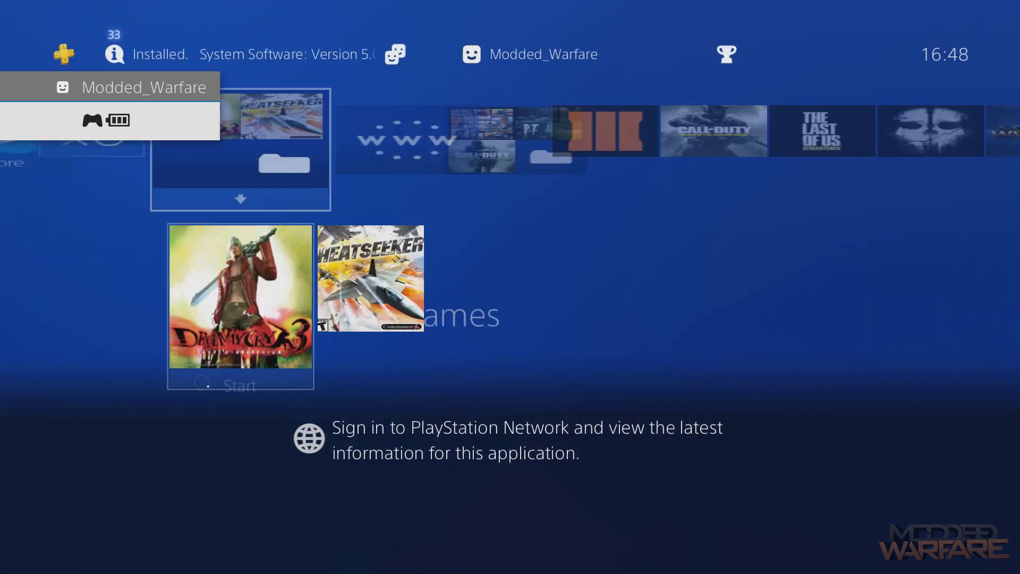
key("Right")
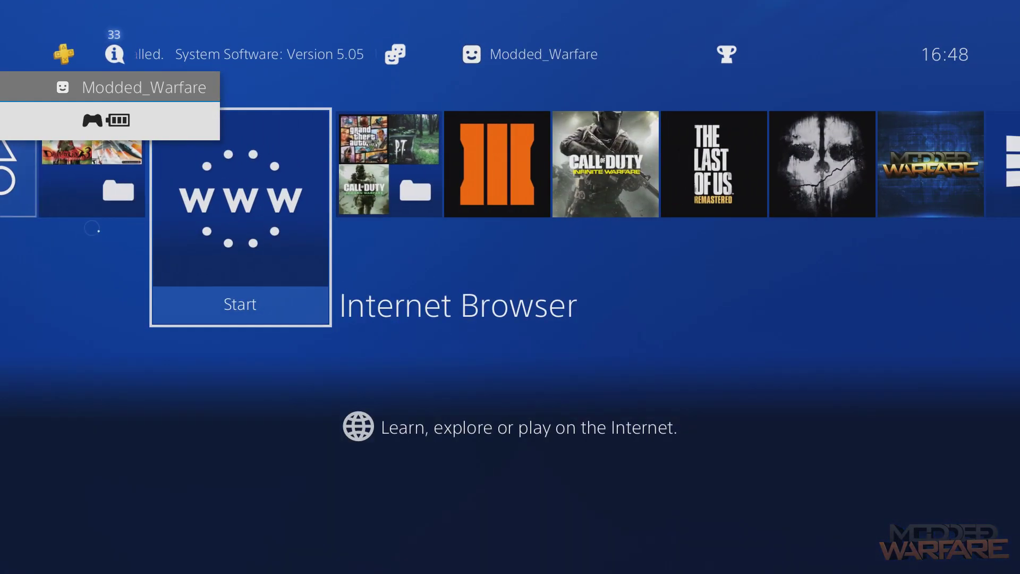